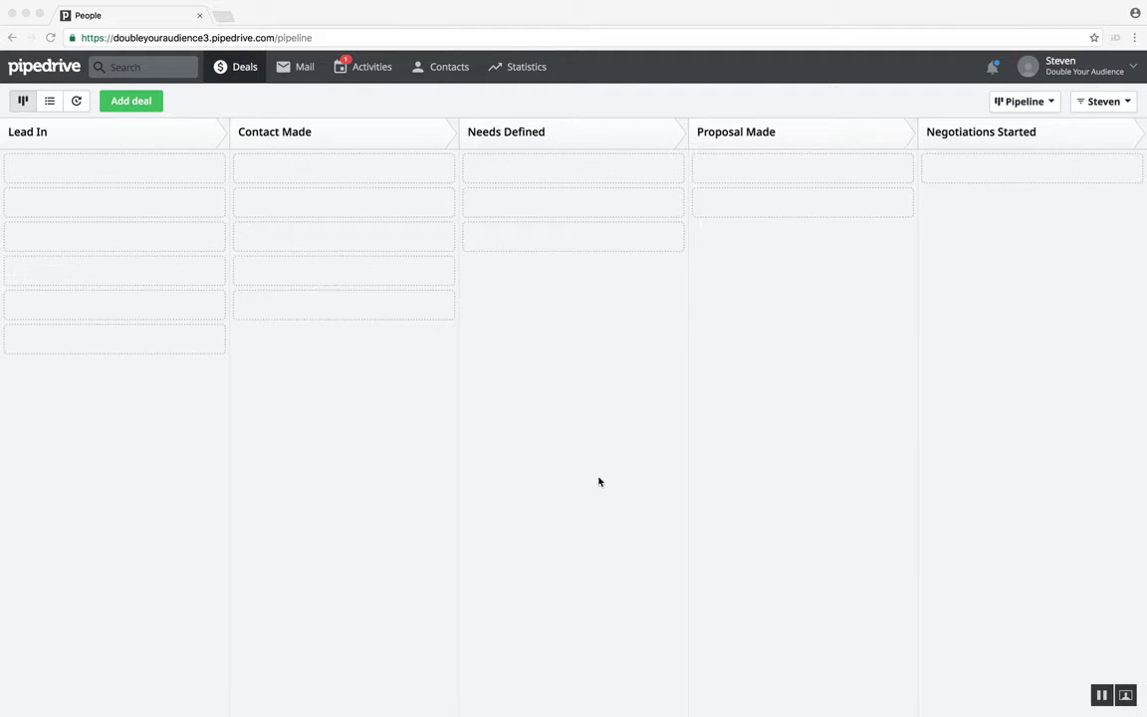
Step: Open the list of people in the contacts section
click(454, 75)
mouse_move(451, 77)
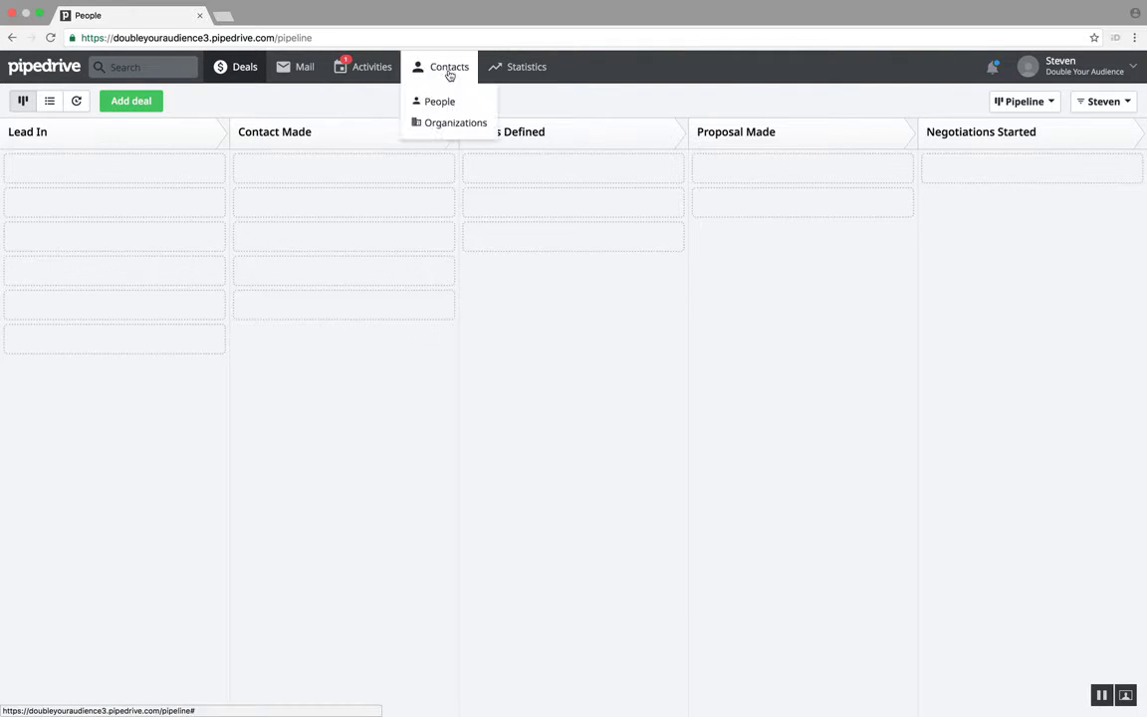
click(449, 103)
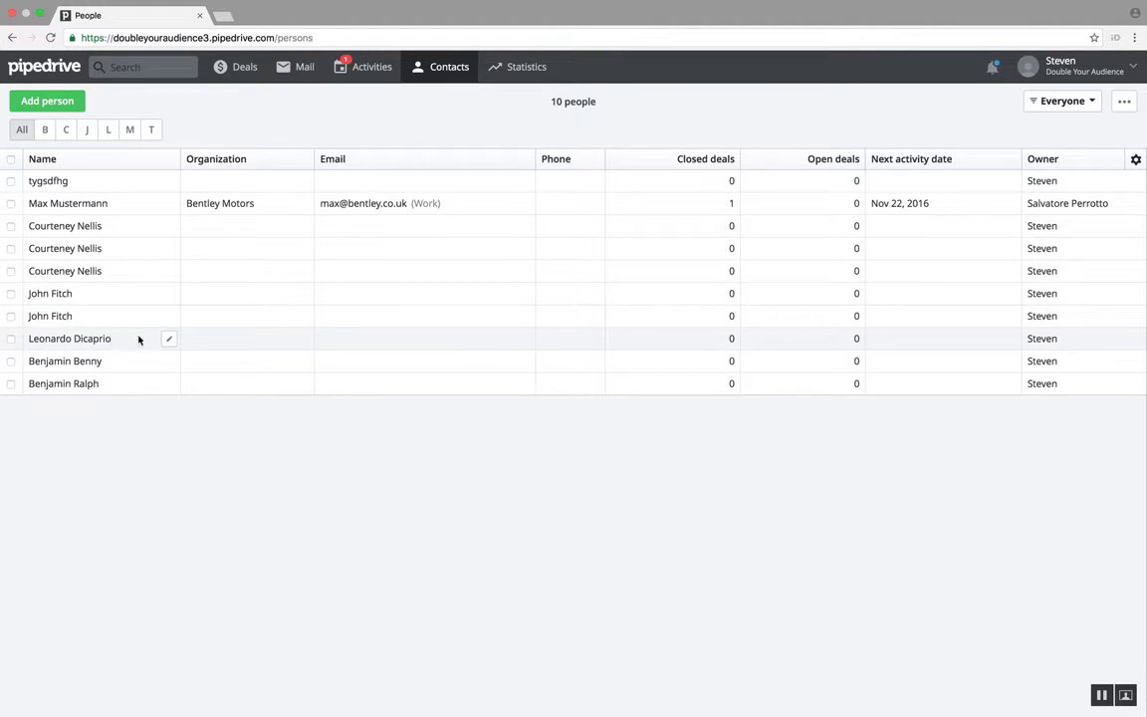
Step: Add the person-level ID column to the people list and save the column selection
click(1136, 161)
text(Person)
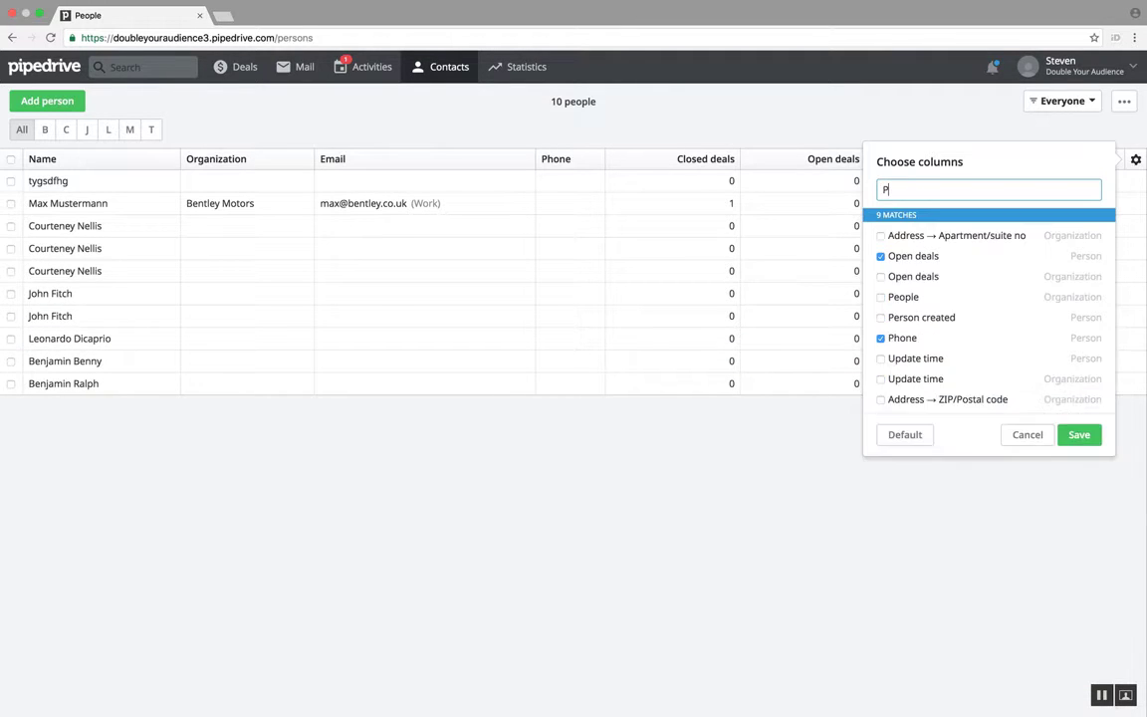
key(BackSpace)
key(BackSpace)
key(BackSpace)
key(BackSpace)
key(BackSpace)
key(BackSpace)
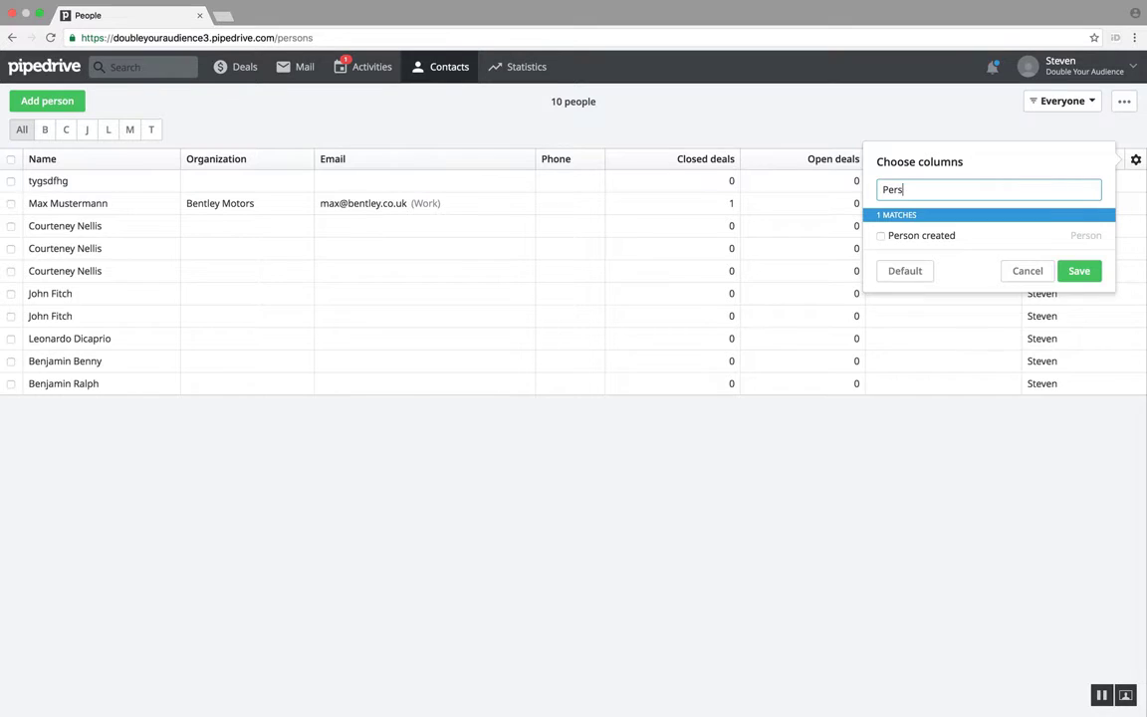
text(ID)
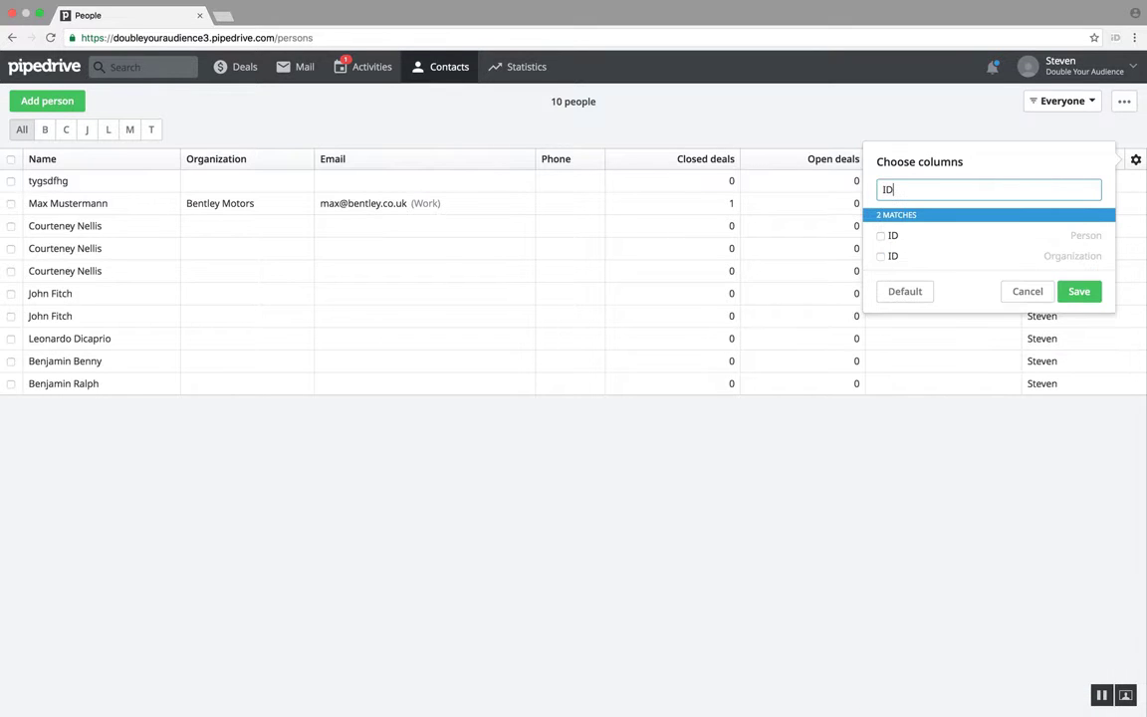
click(1047, 240)
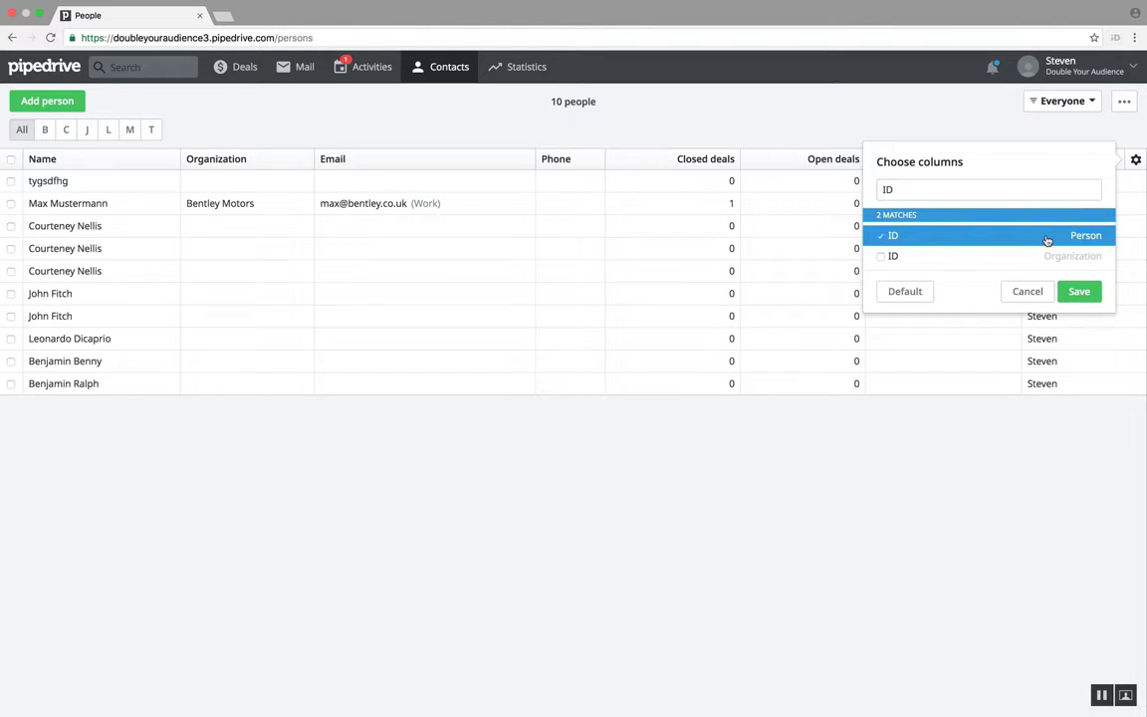
click(1079, 291)
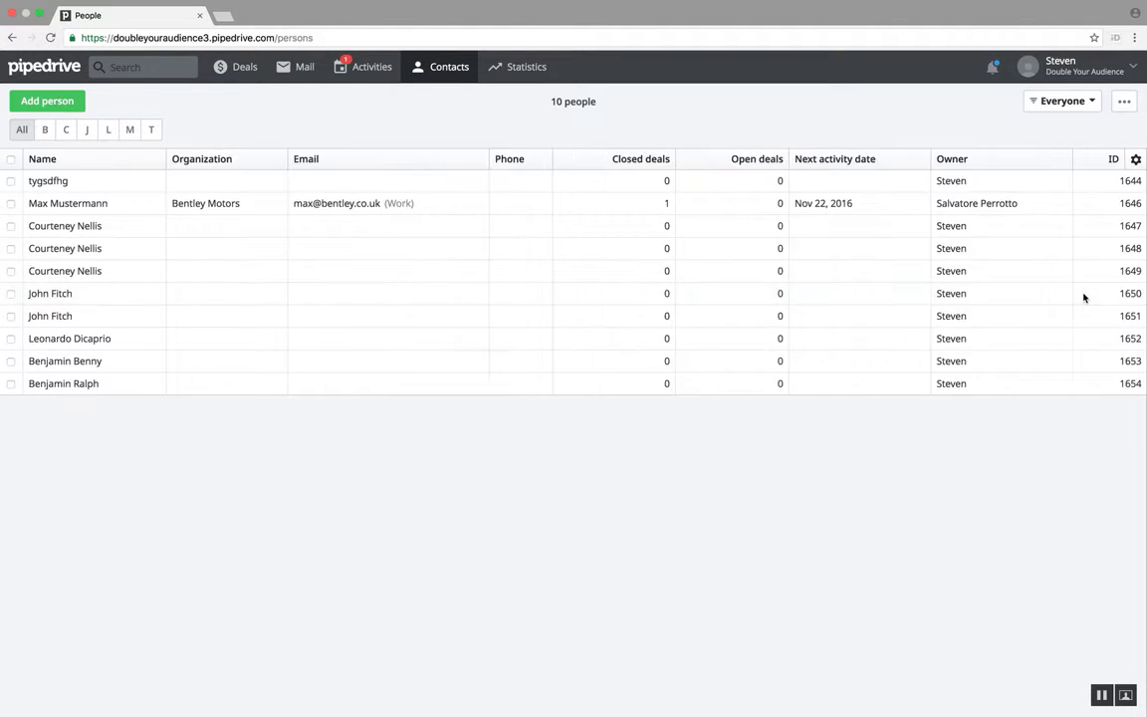
Step: Filter the people list to show only the contacts owned by the signed-in user
click(1080, 102)
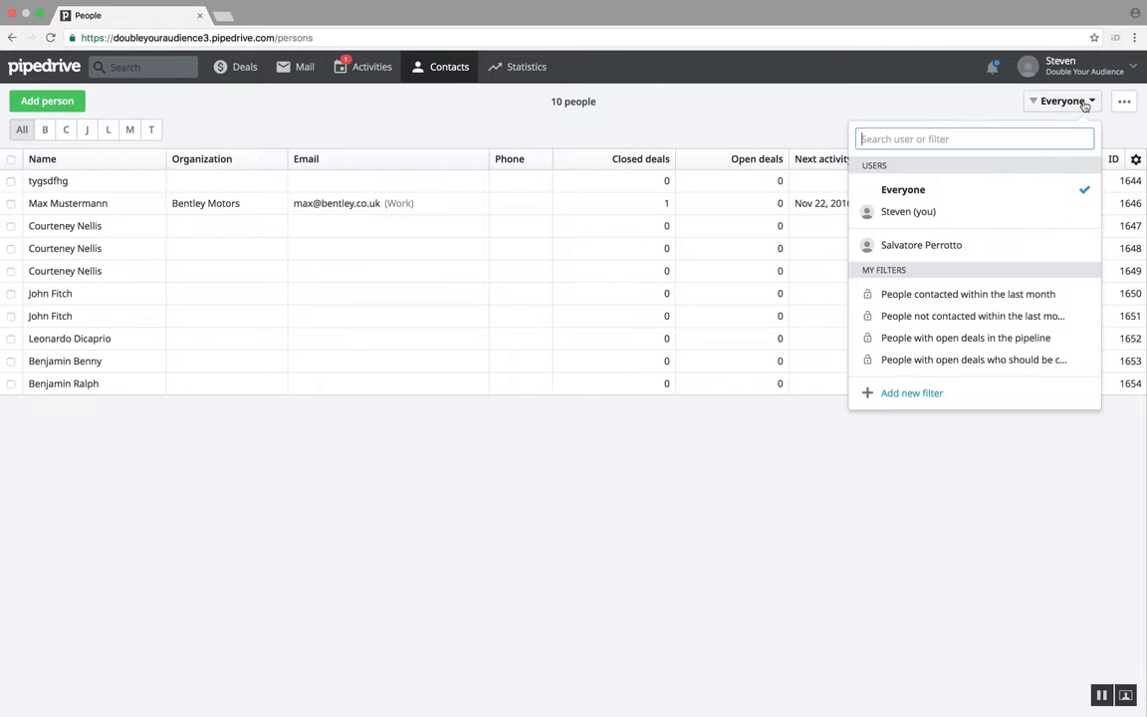
click(1010, 214)
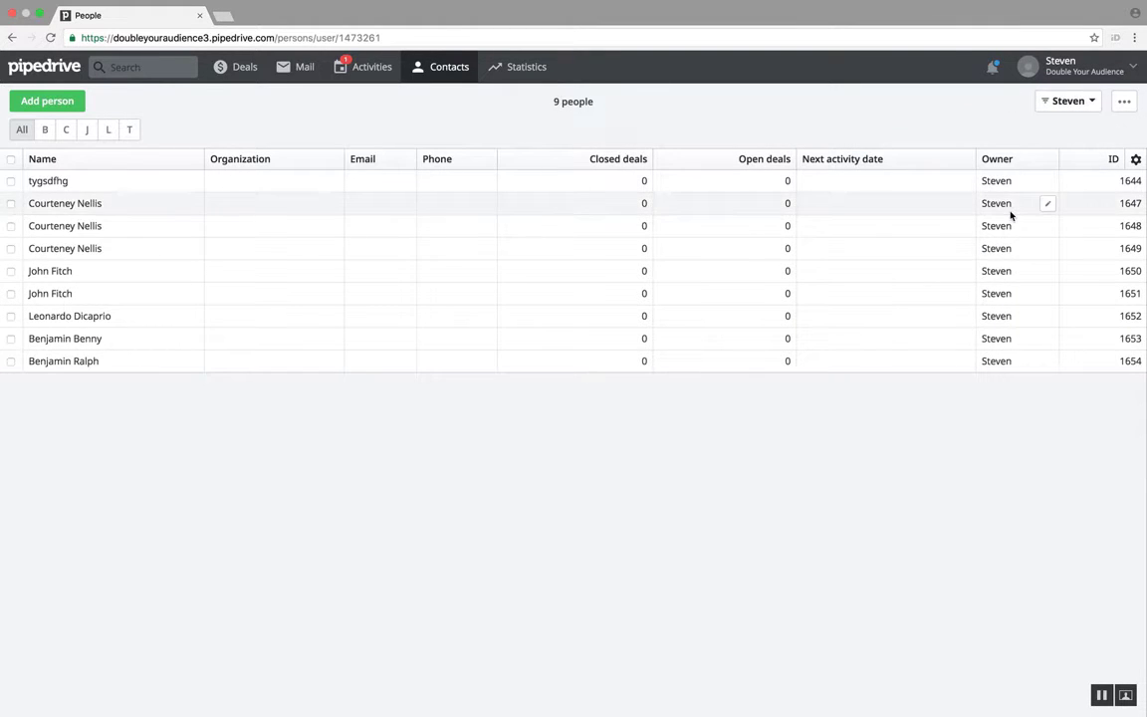
click(1084, 102)
click(1011, 215)
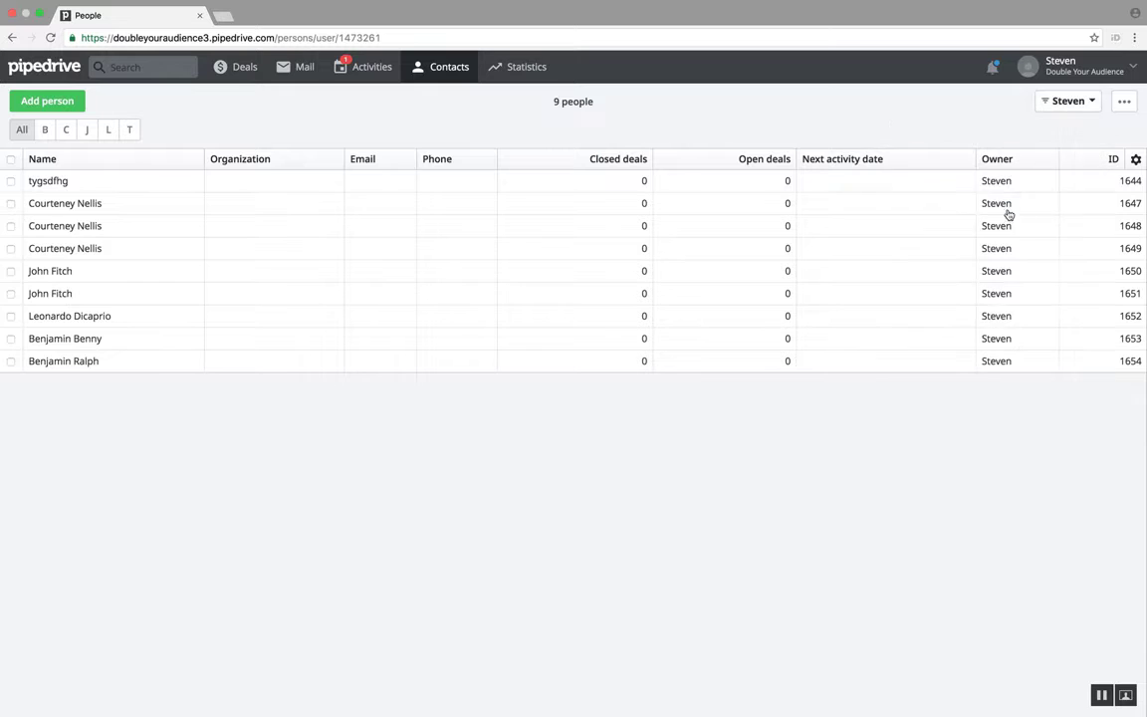
click(1079, 105)
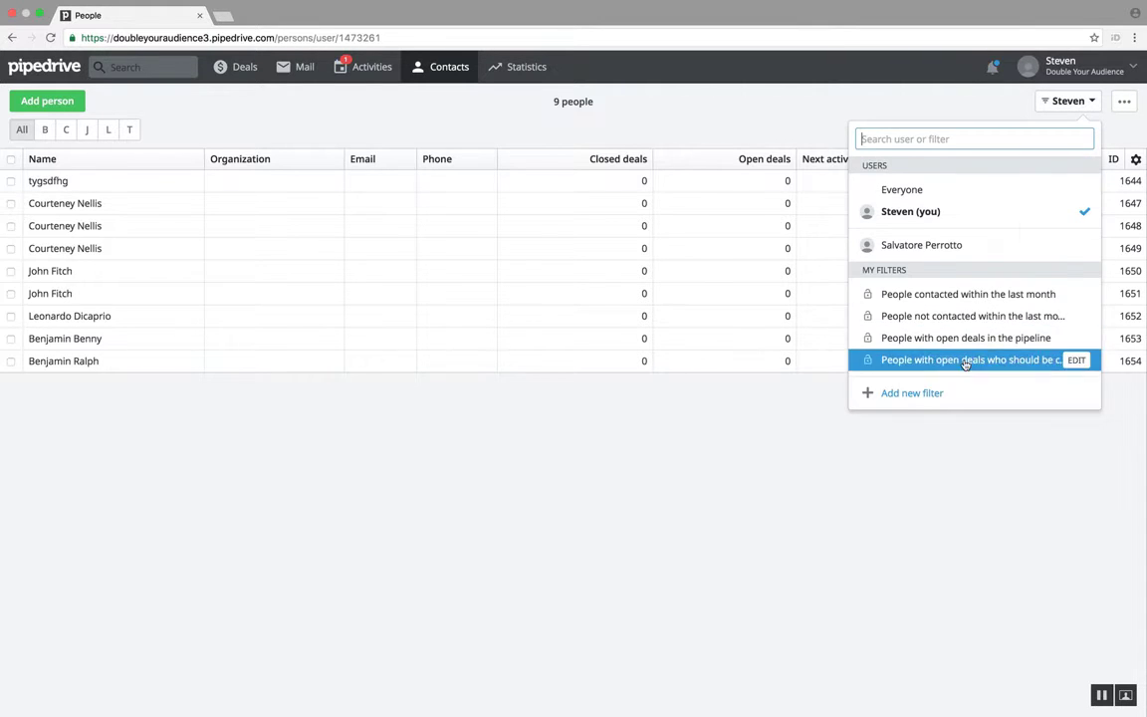
click(950, 393)
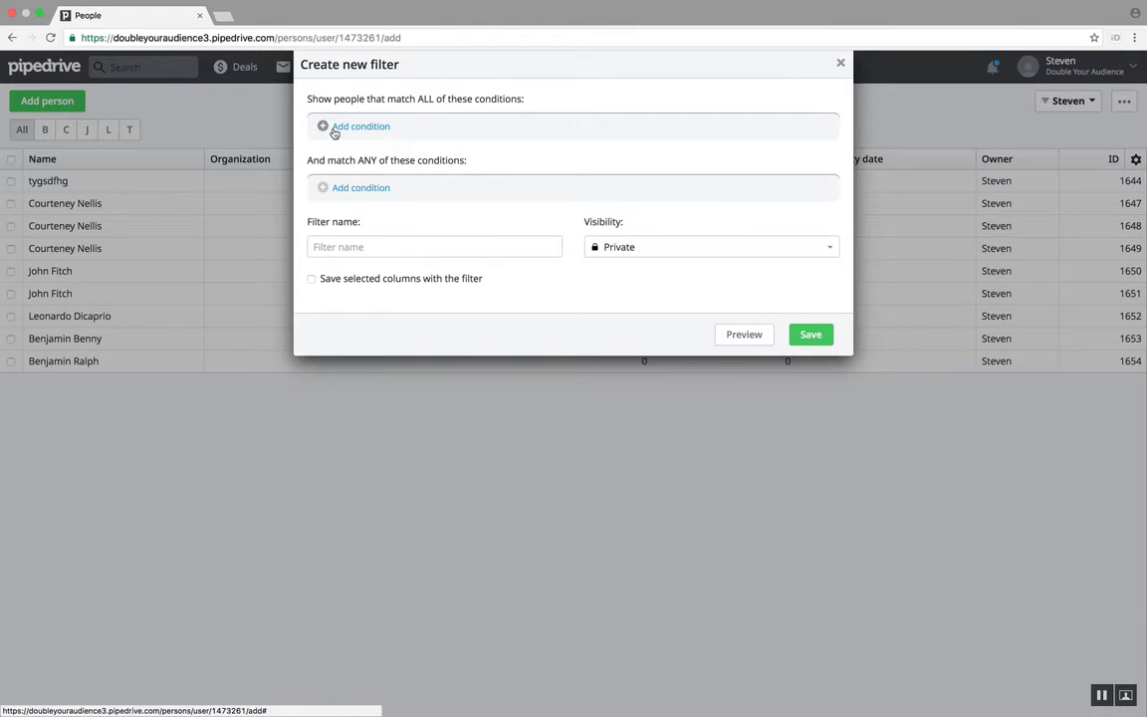
click(340, 129)
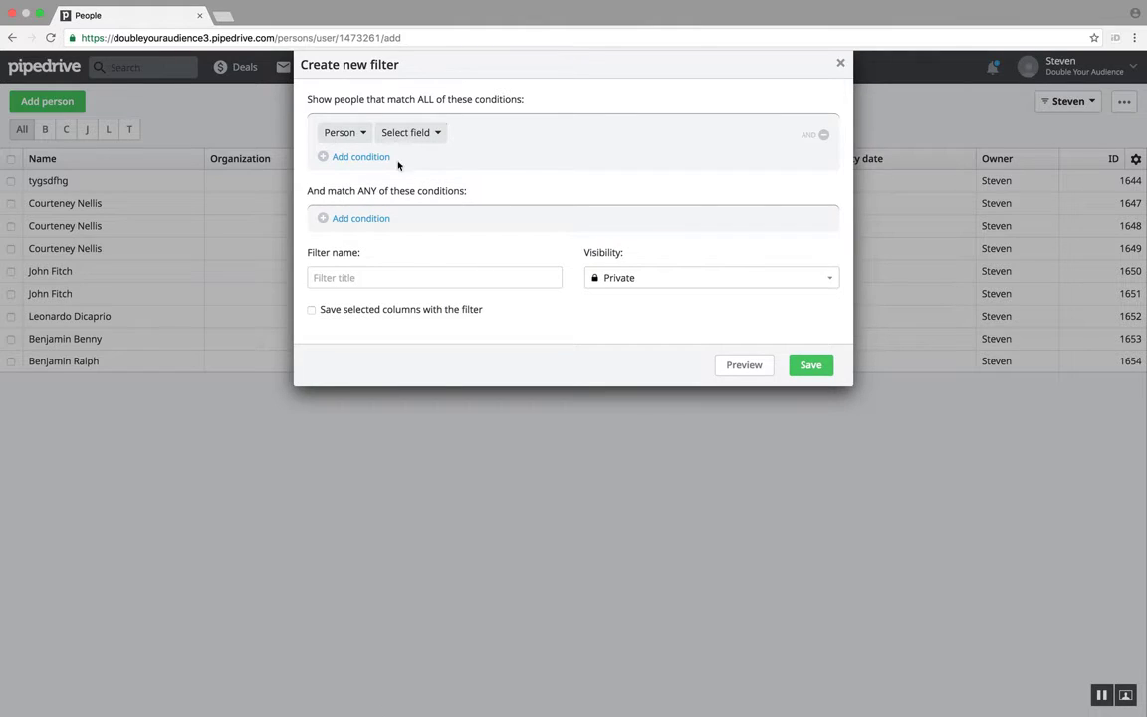
click(839, 63)
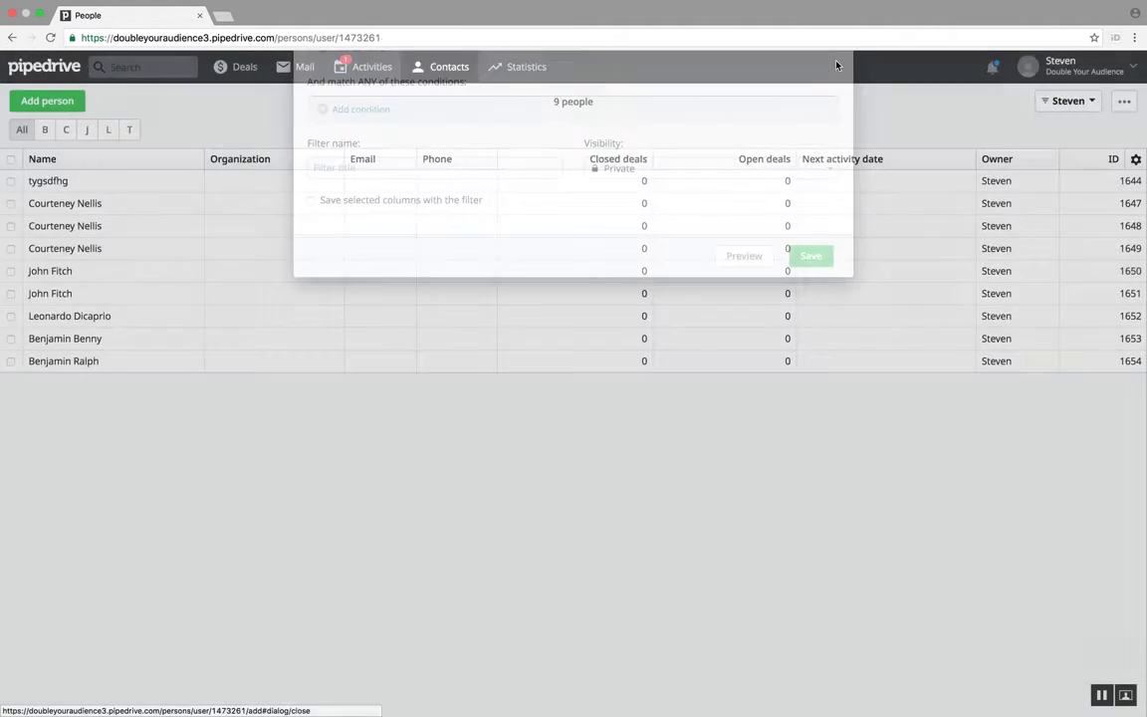
Step: Export the filtered people list from the CRM
click(1124, 101)
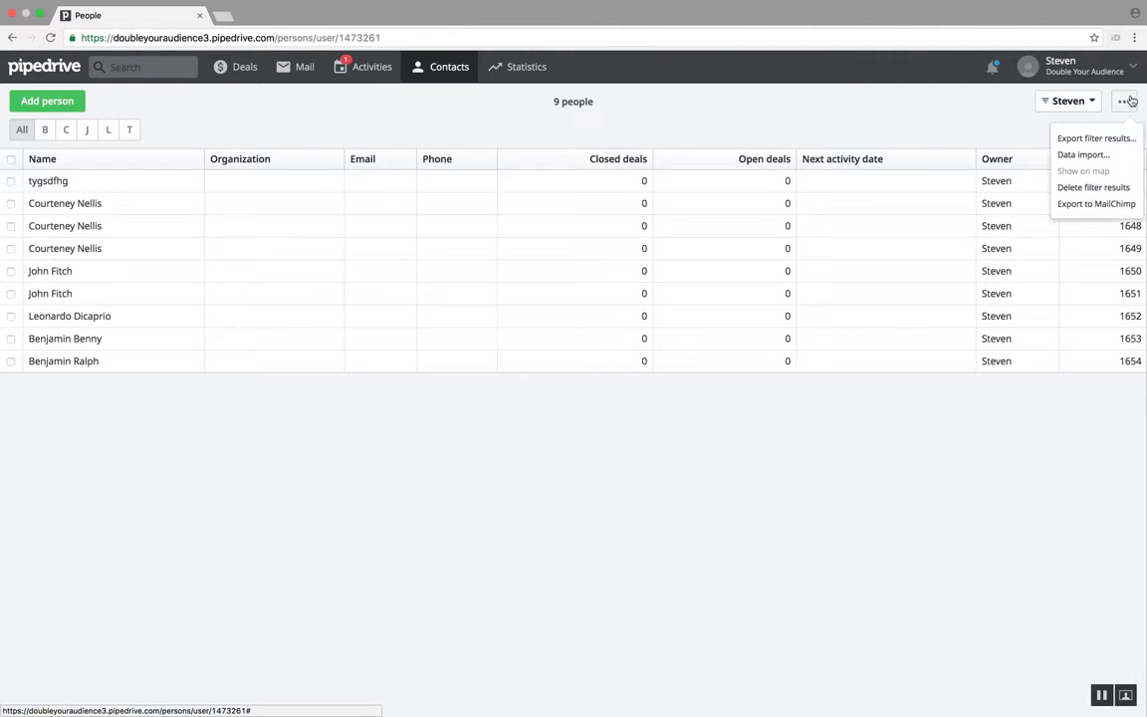
click(1099, 139)
click(697, 194)
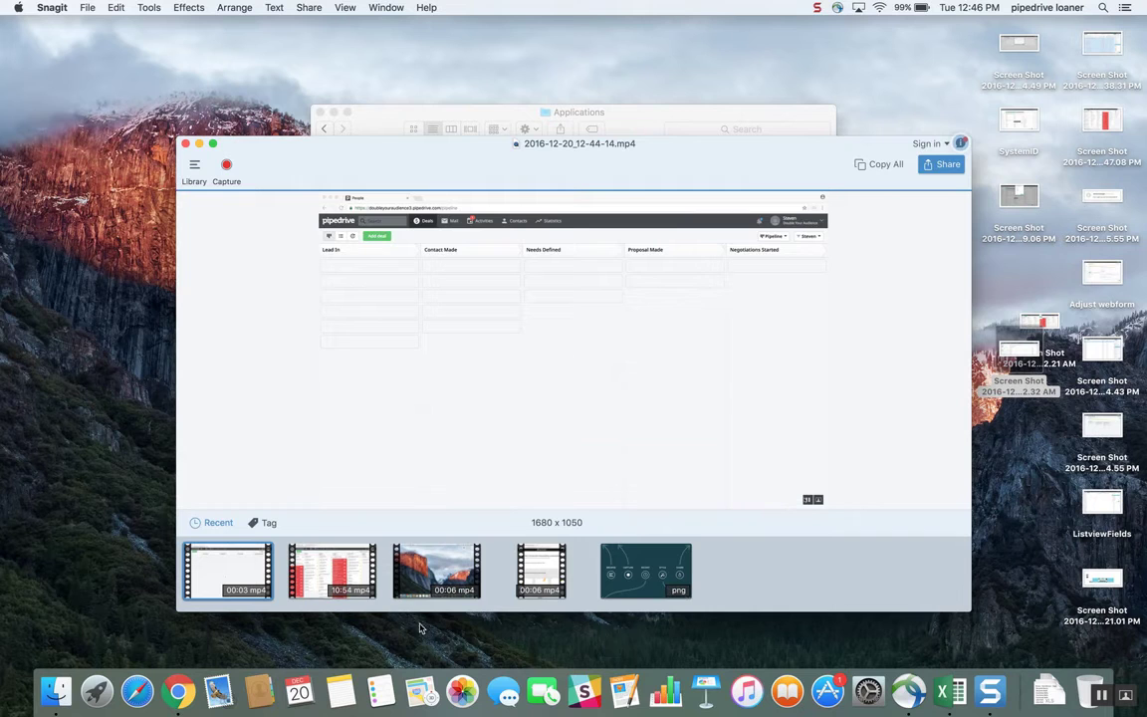
Step: Switch to Excel with the exported file and delete columns B through H between Person - Name and Person - ID
click(951, 691)
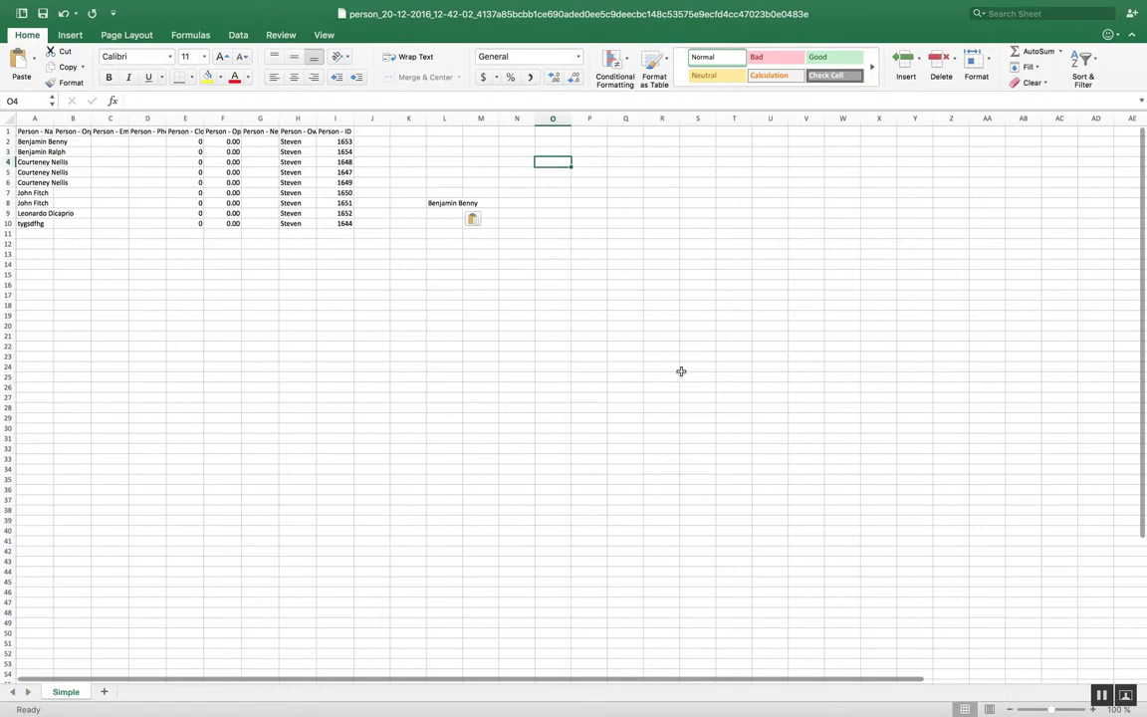
click(411, 213)
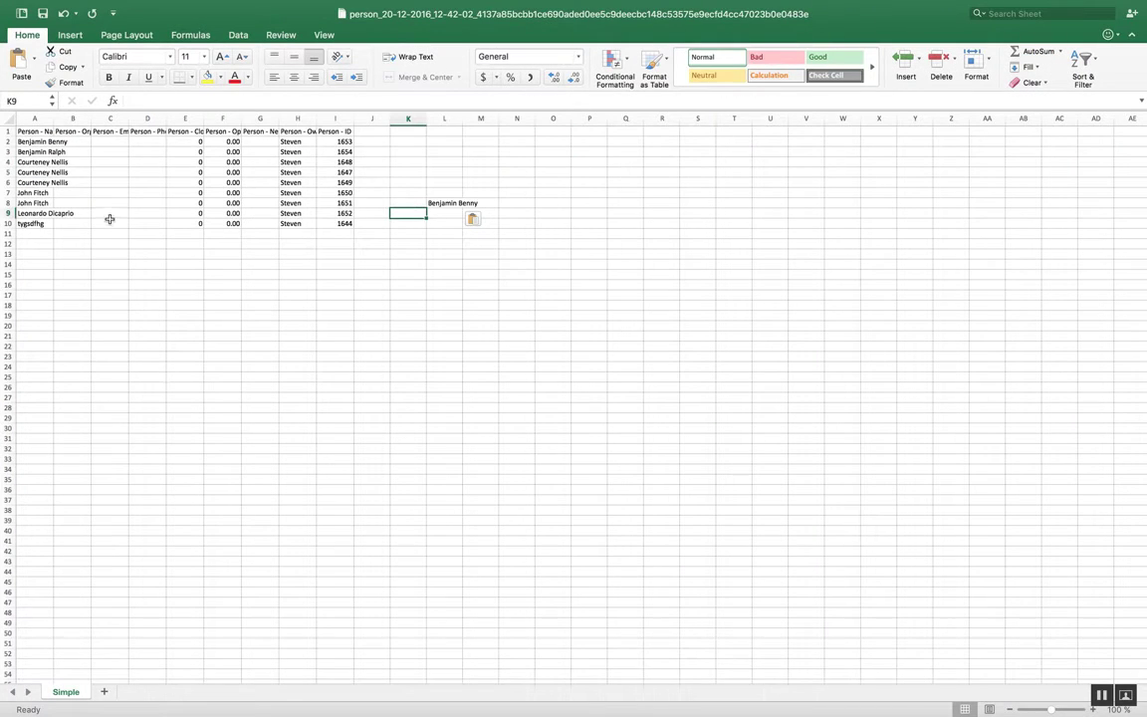
drag(54, 119, 195, 119)
drag(111, 118, 361, 118)
right_click(348, 119)
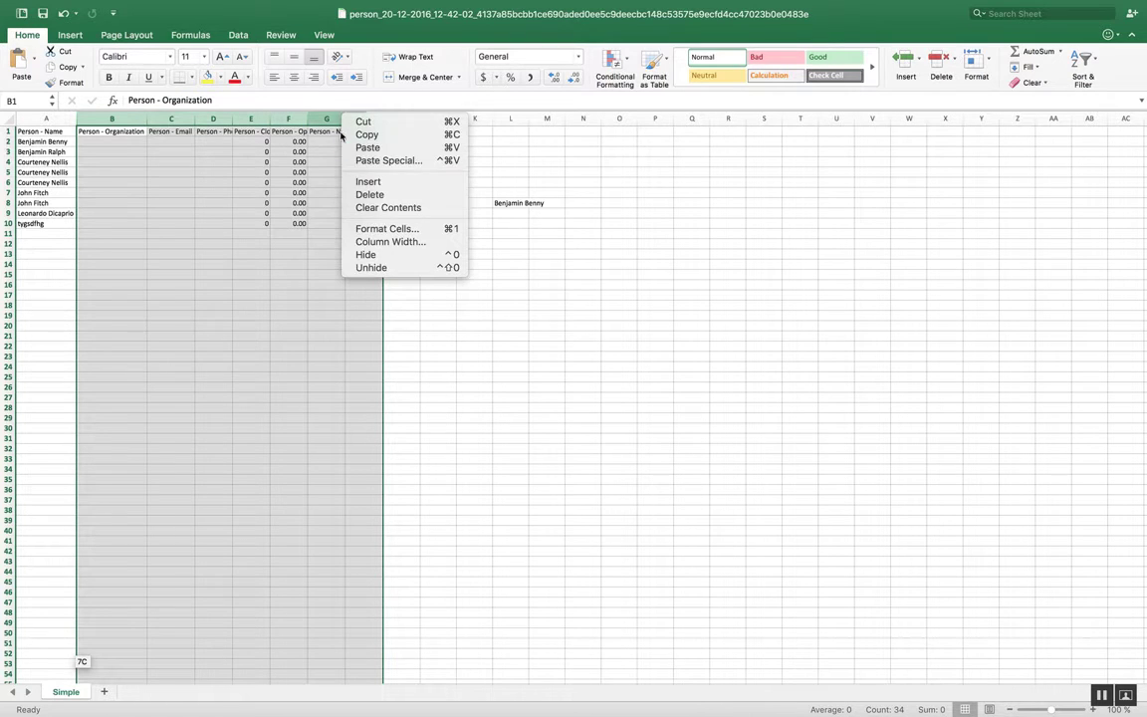
click(371, 194)
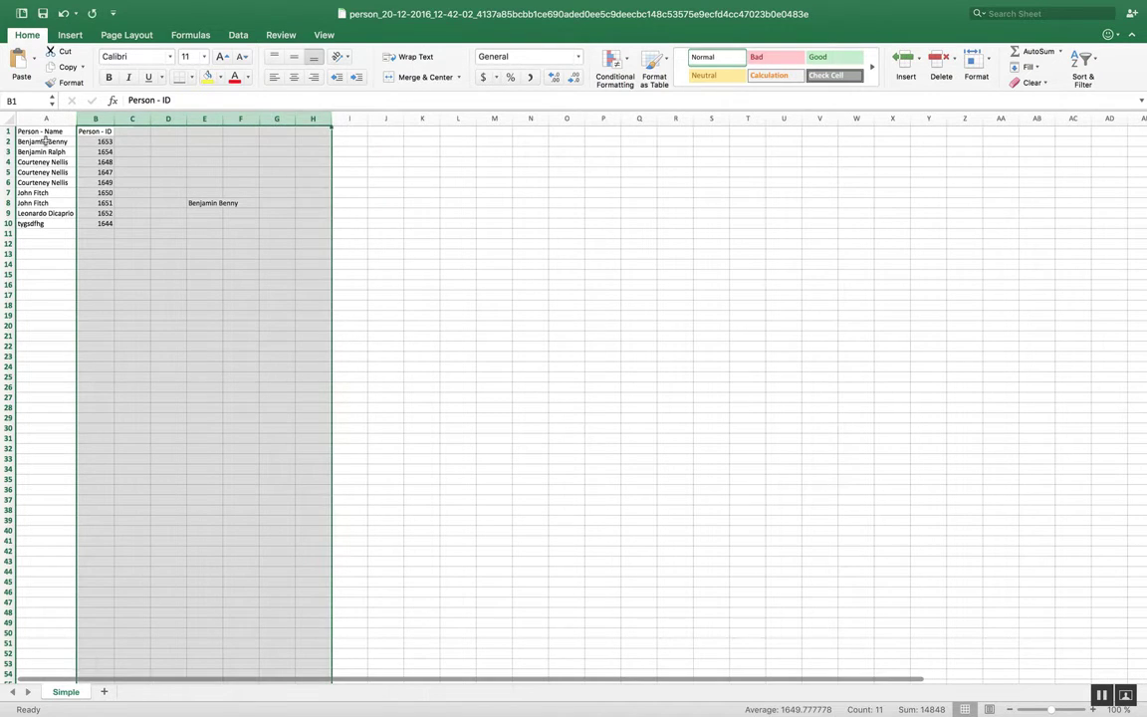
Step: Insert an empty column B between the Person - Name and Person - ID columns
click(46, 142)
click(95, 119)
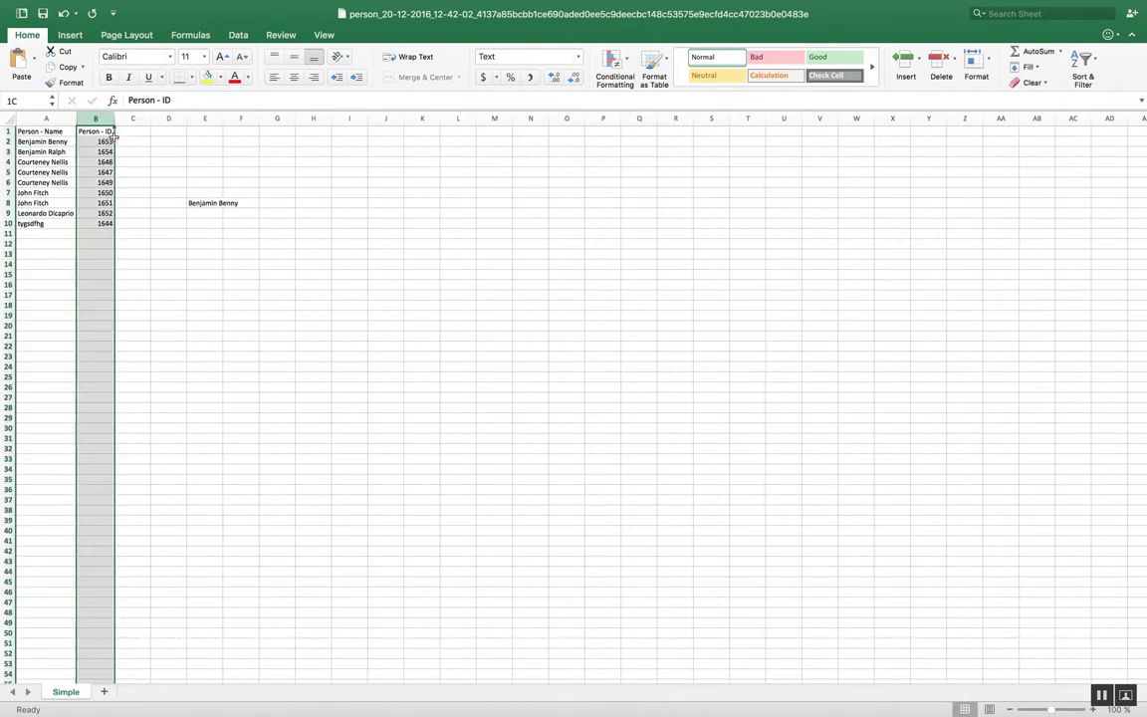
right_click(94, 119)
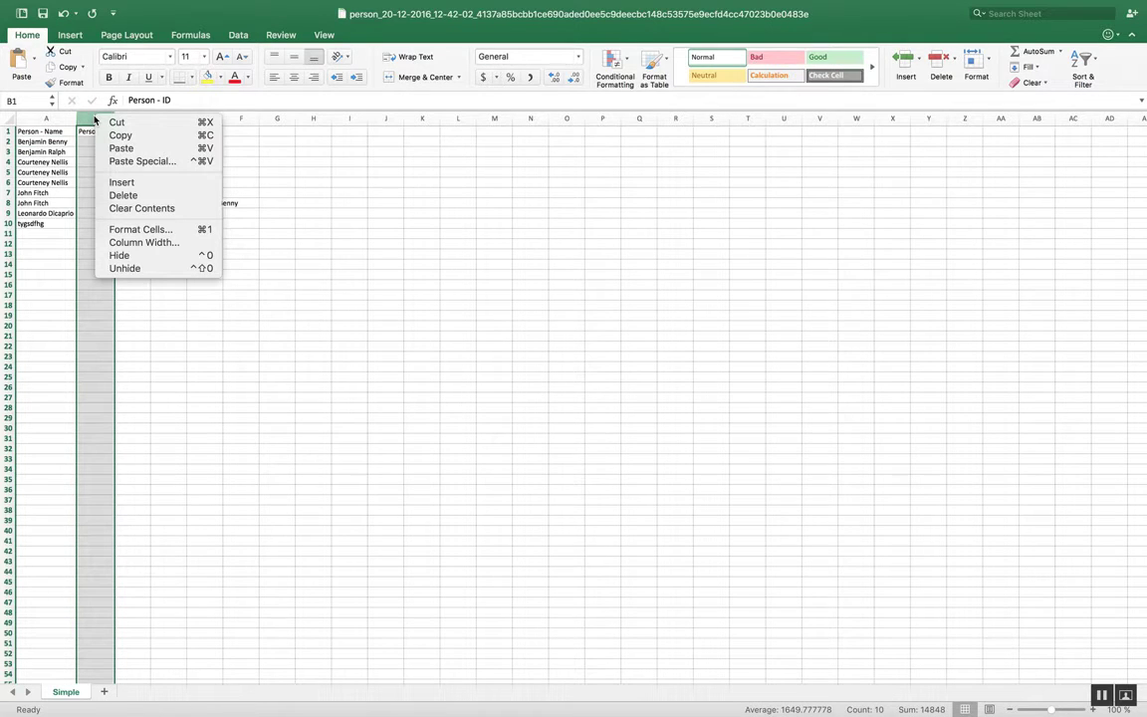
click(121, 182)
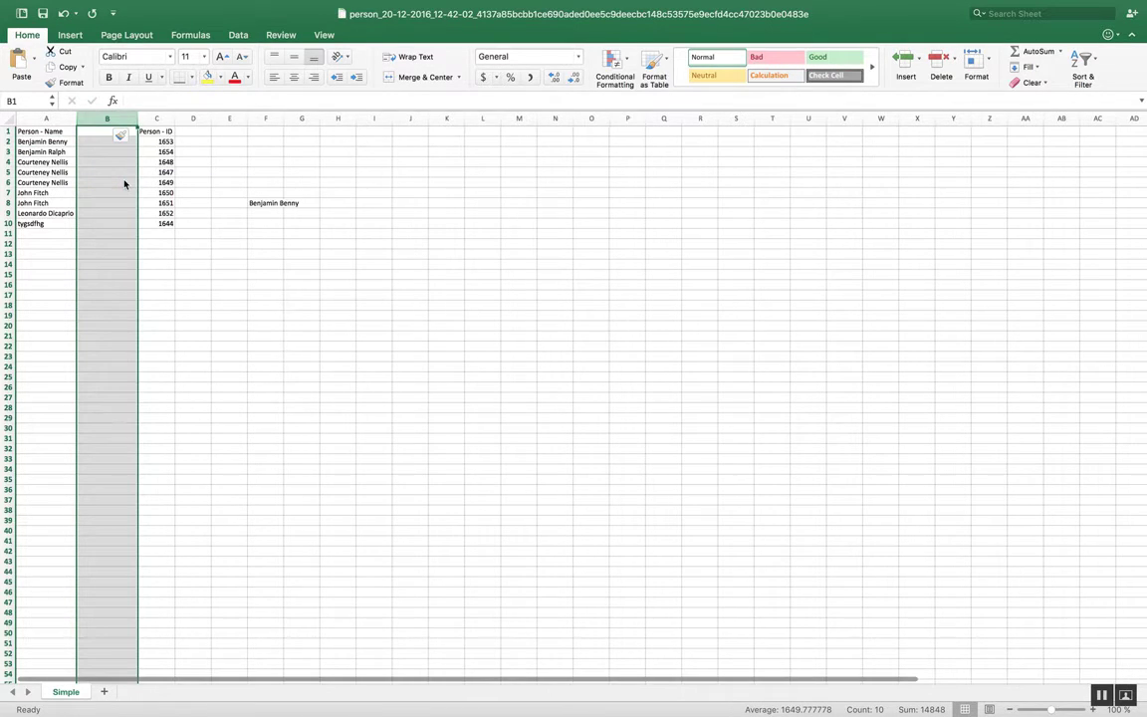
Step: Copy the duplicate-check formula =IF(A2="","",IF(COUNTIF($A2:A15,A2)=1,A2,"")) into cell B2
click(265, 202)
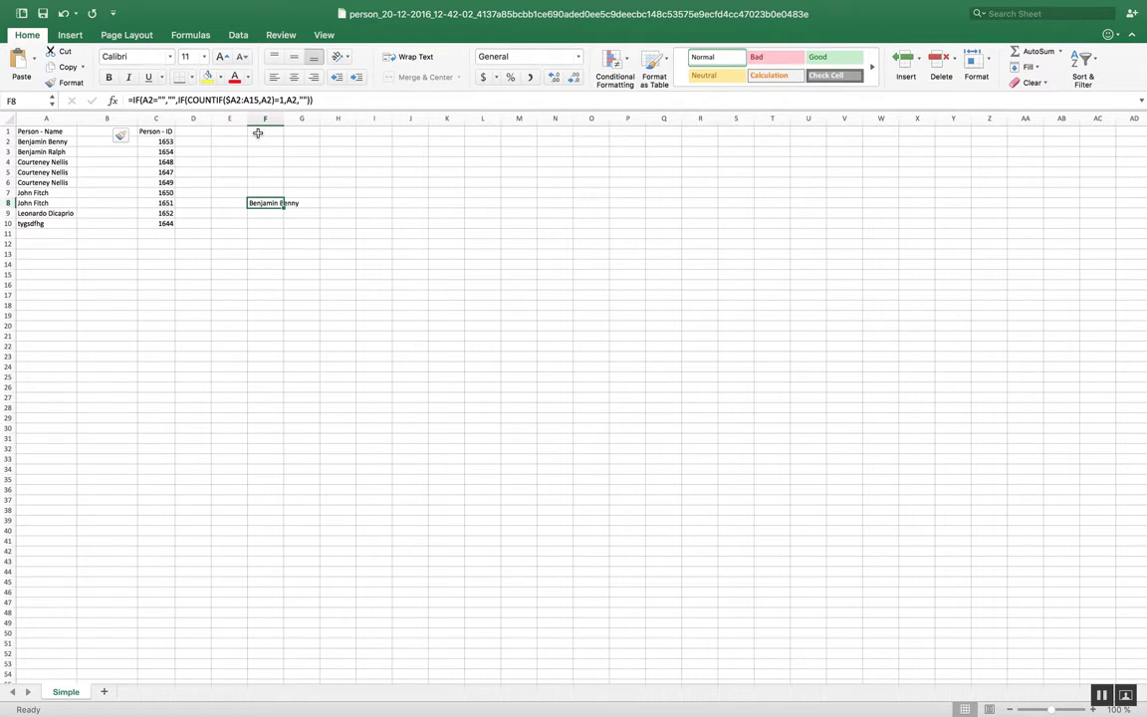
key(super+c)
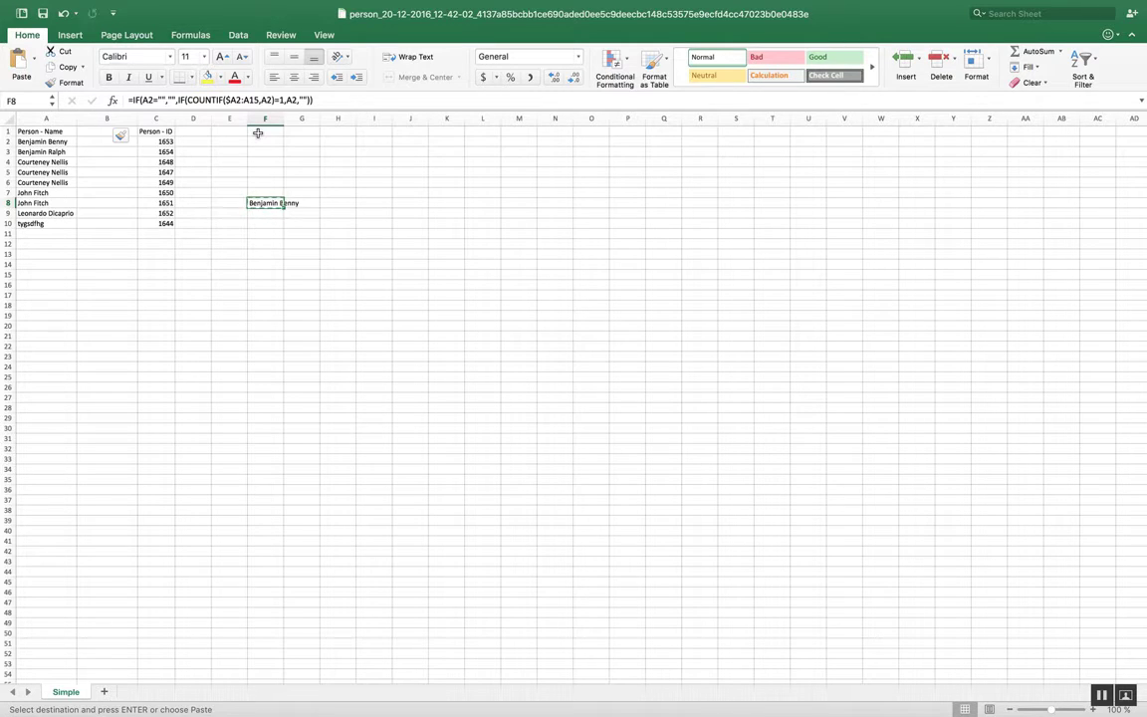
click(92, 139)
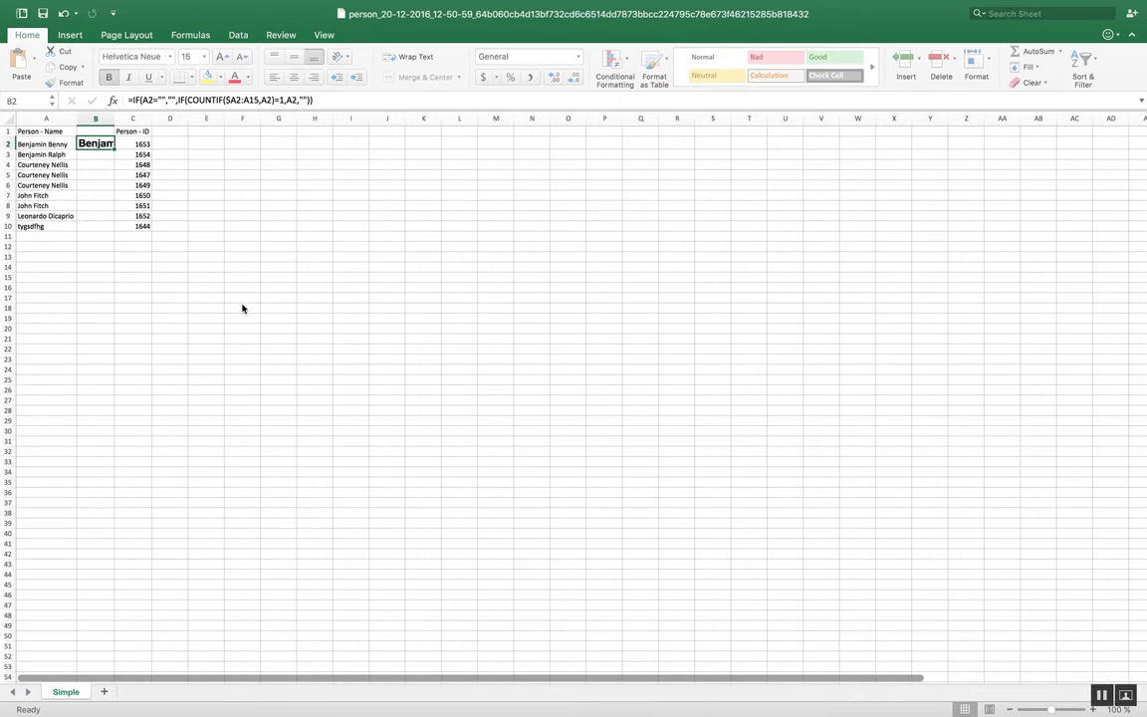
Step: Fill the formula from B2 down to B10 and fit column B's width to its contents
click(104, 154)
click(102, 143)
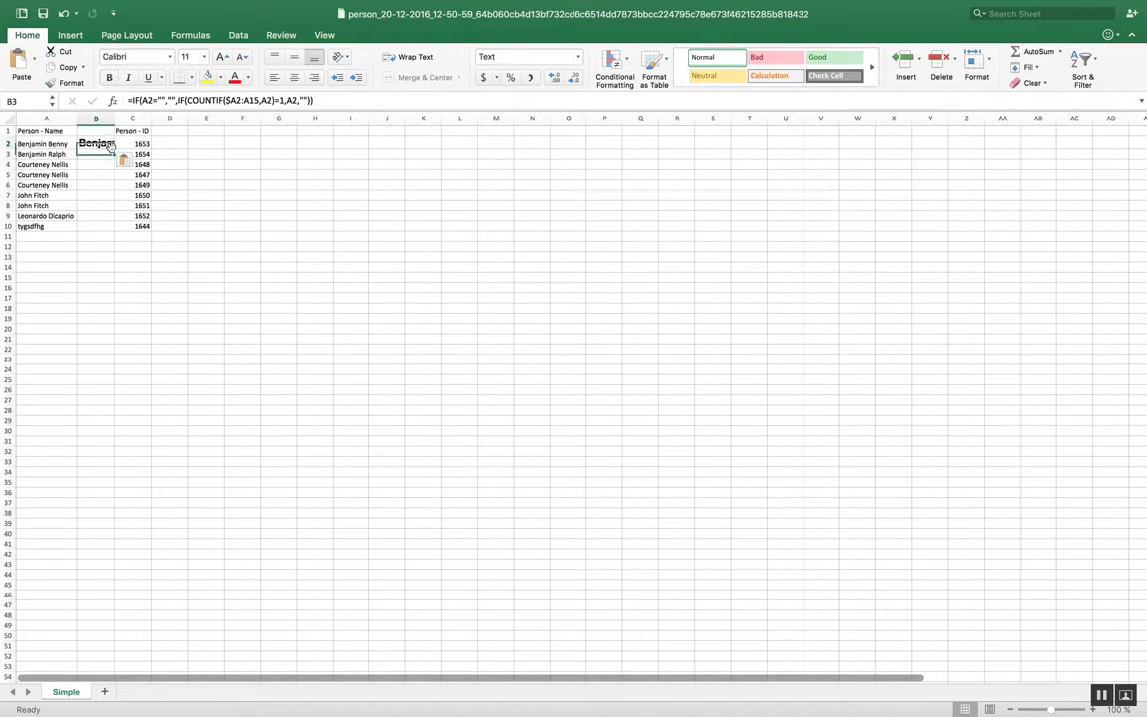
drag(114, 147, 105, 226)
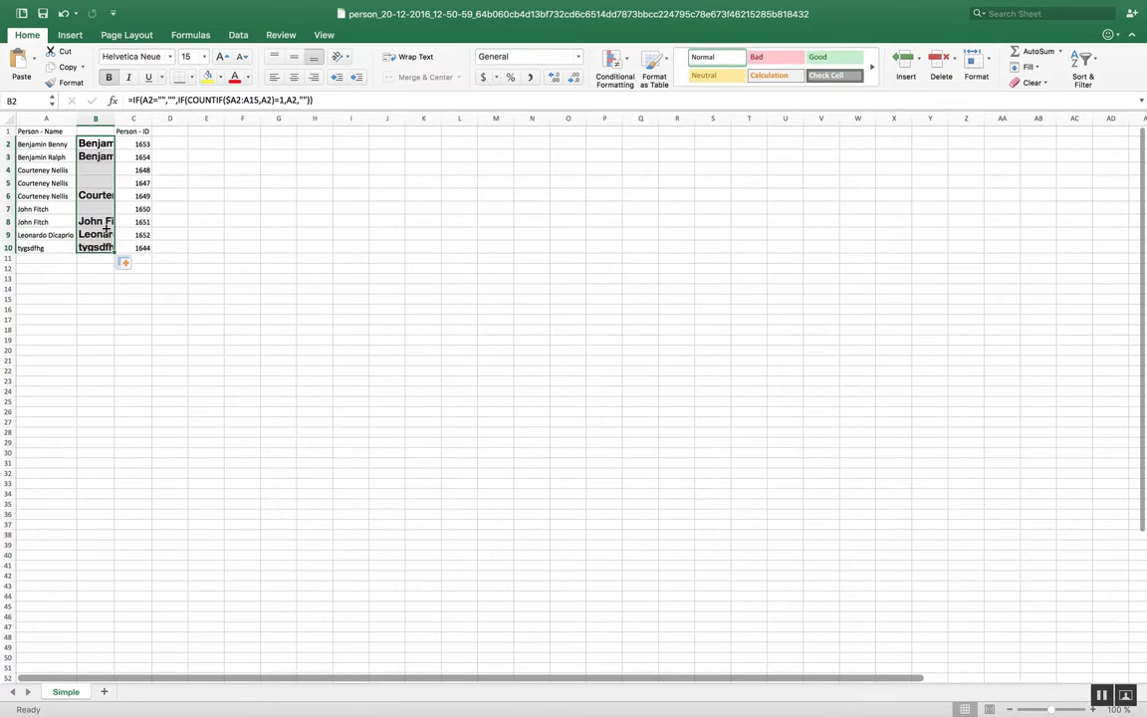
click(197, 247)
double_click(114, 118)
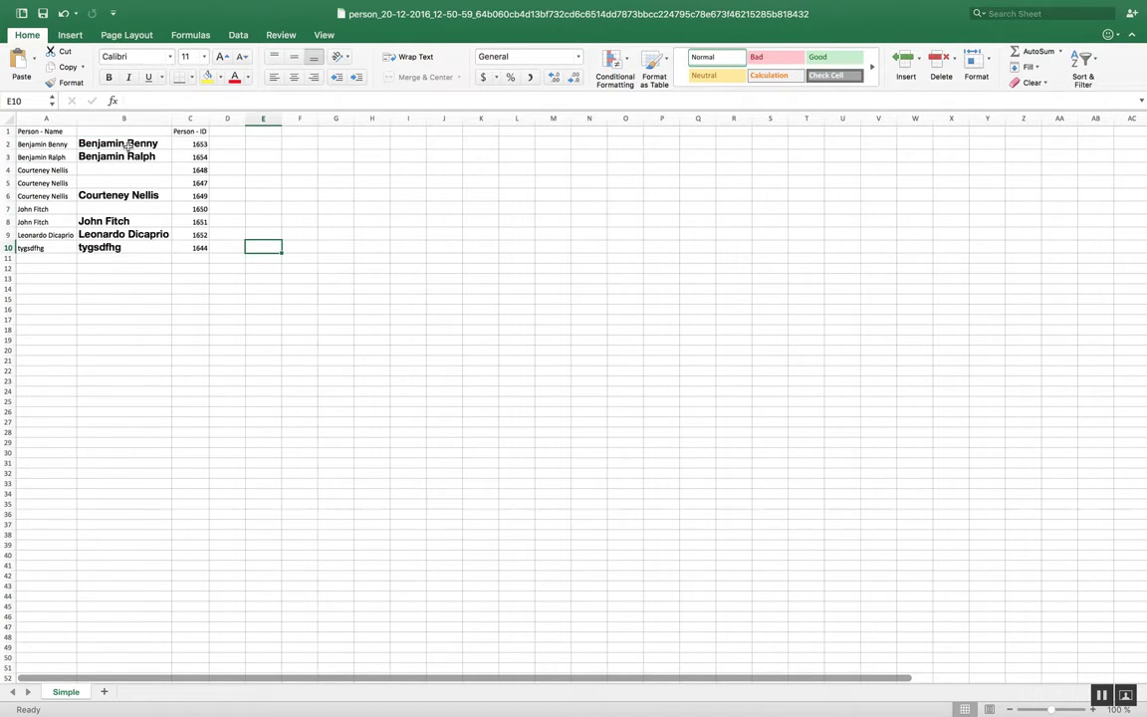
click(98, 170)
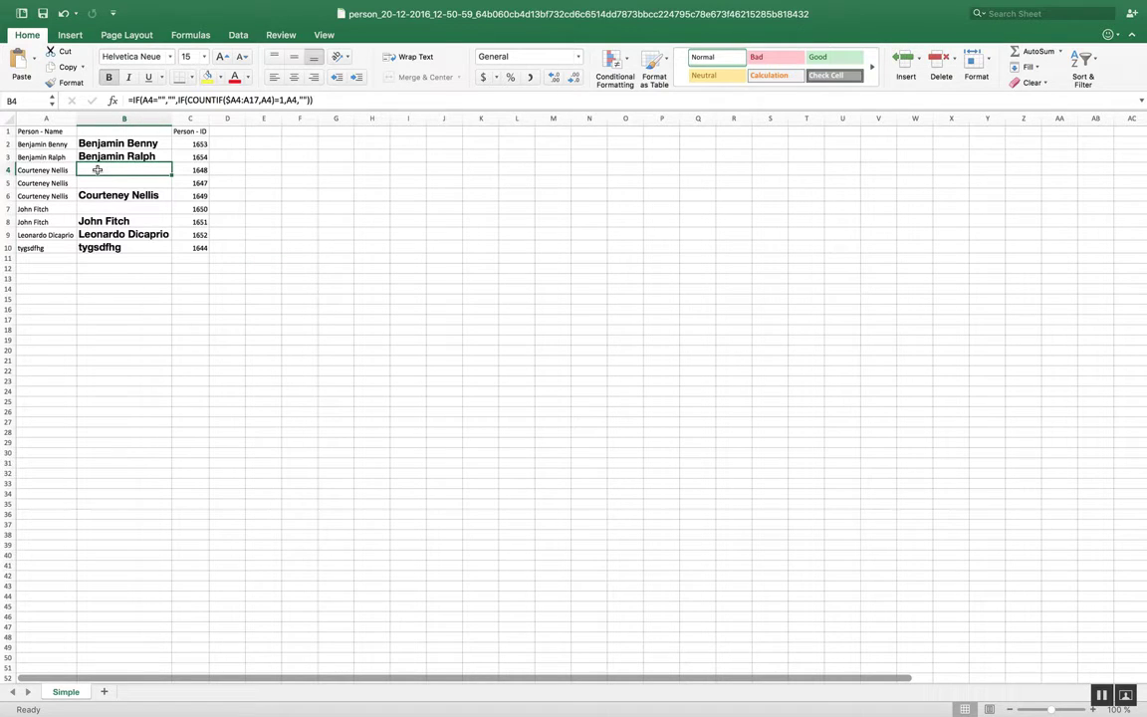
Step: Copy the range B1:B10 and paste it as values only starting at cell E1
drag(121, 129, 130, 247)
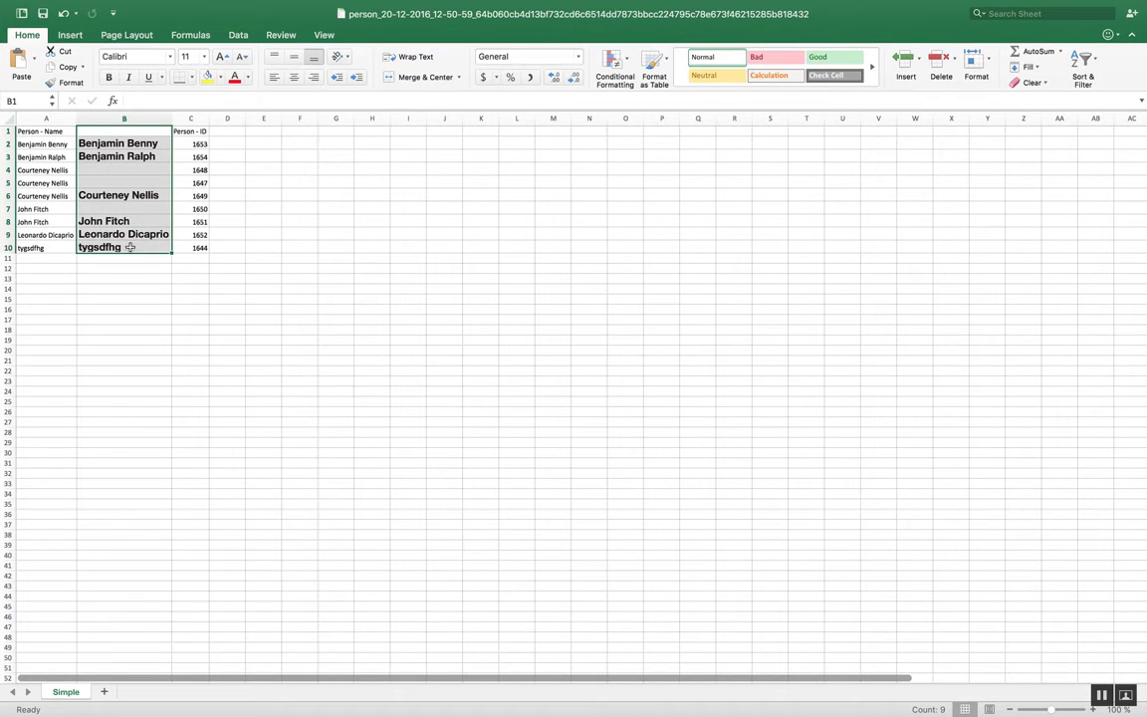
key(cmd+c)
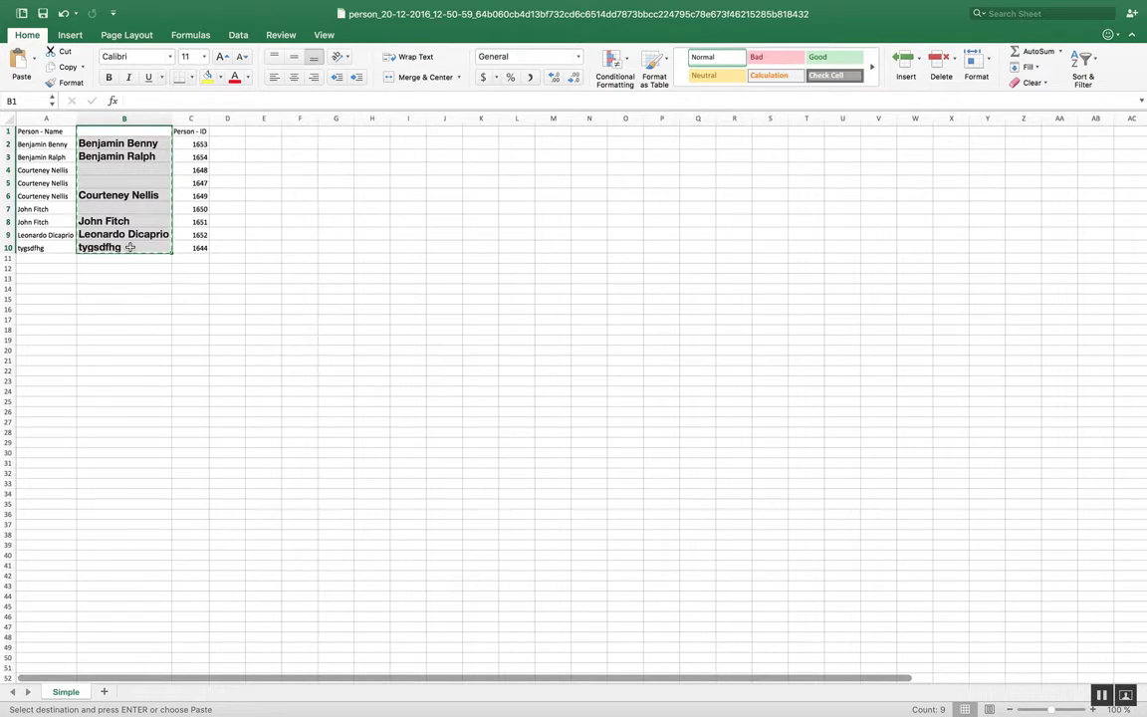
key(Right)
key(Right)
key(Right)
key(Right)
key(Left)
key(super+v)
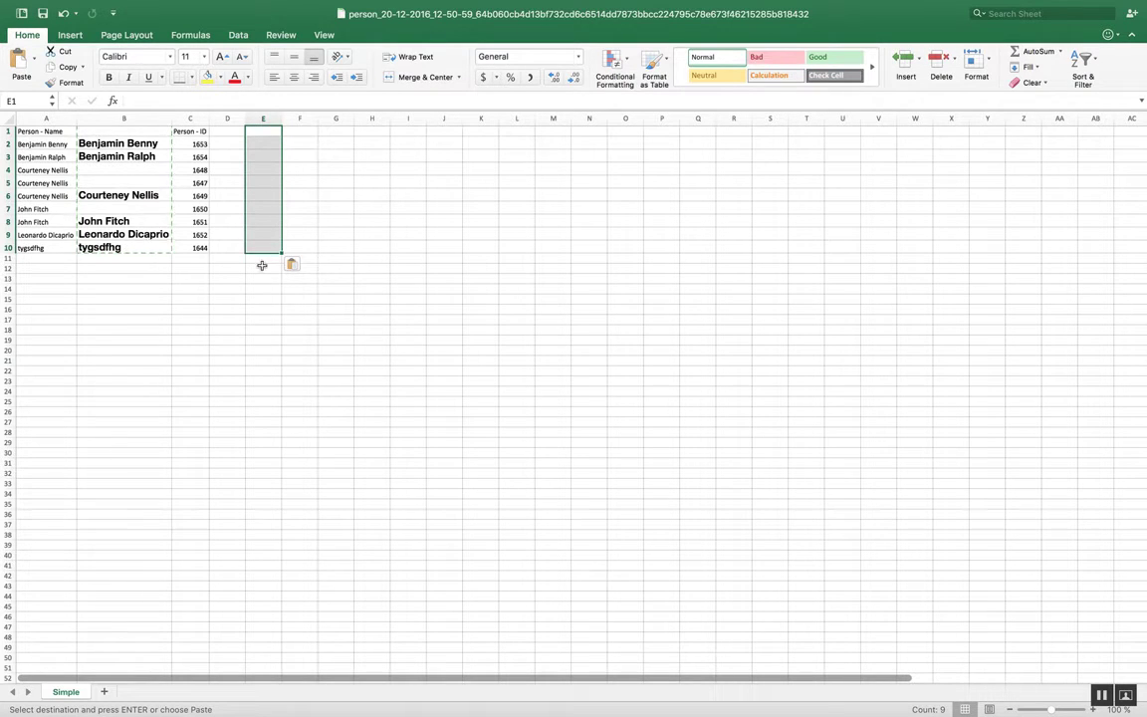
click(299, 266)
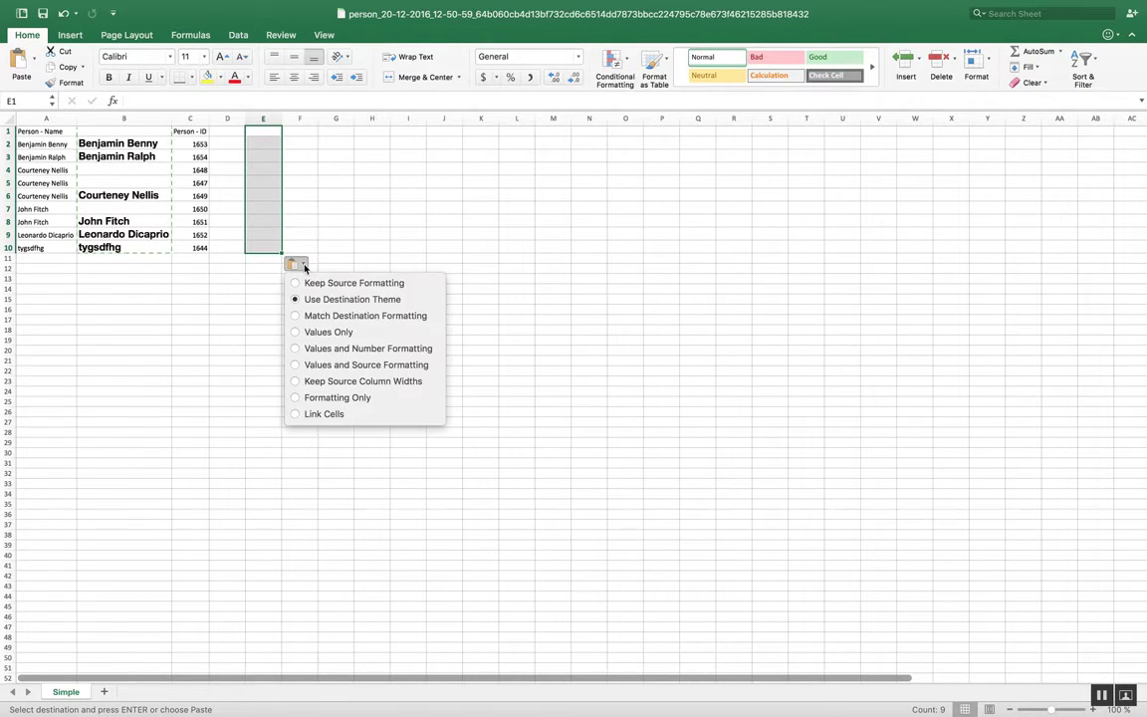
click(327, 333)
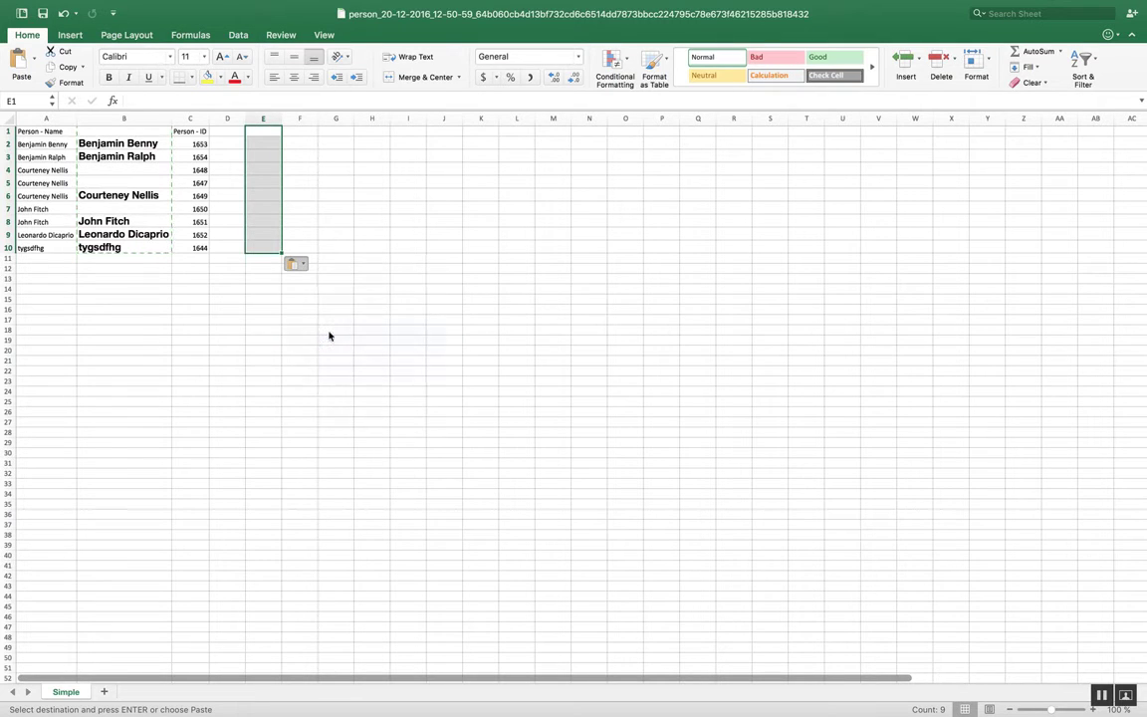
Step: Copy the values-only name list in column E and paste it over column B
click(264, 119)
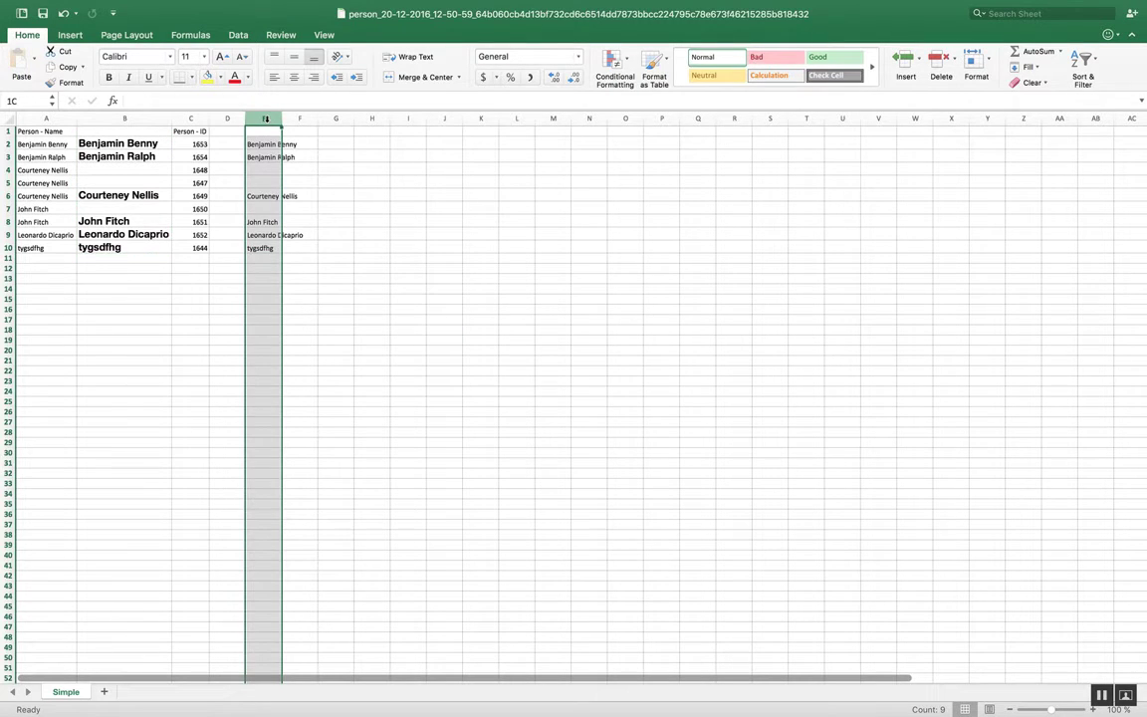
key(super+c)
key(Left)
key(Left)
key(Left)
key(super+v)
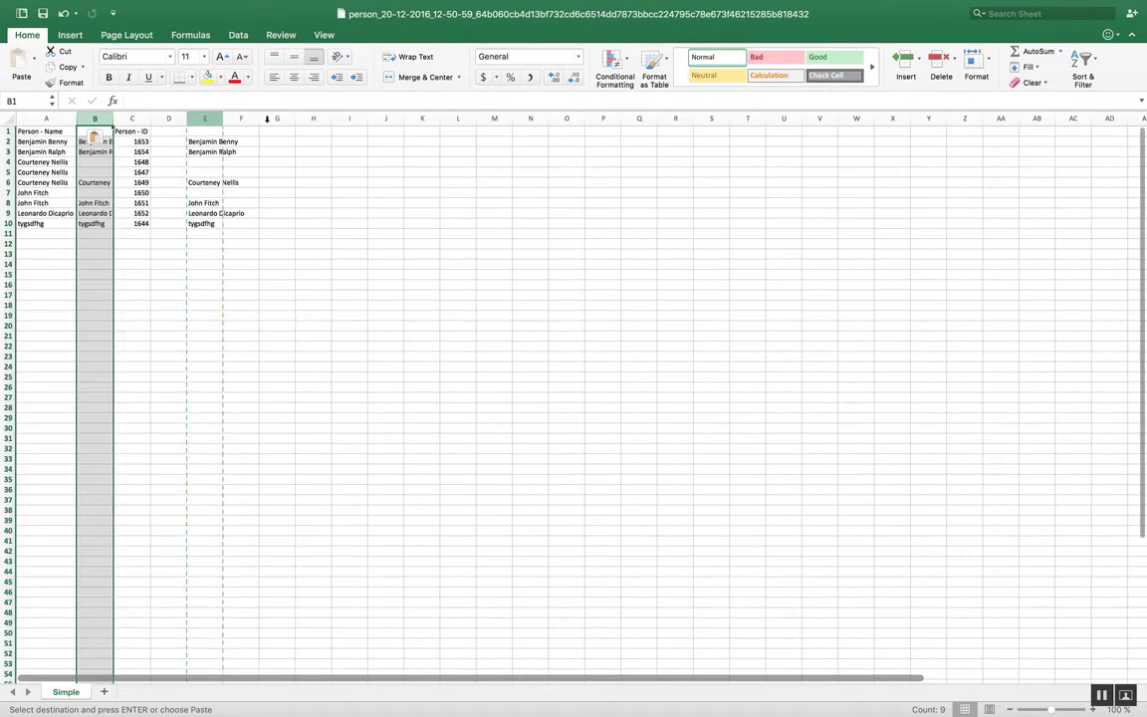
key(Right)
Step: Fit column B's width to its contents and remove the leftover name list from column E
click(93, 113)
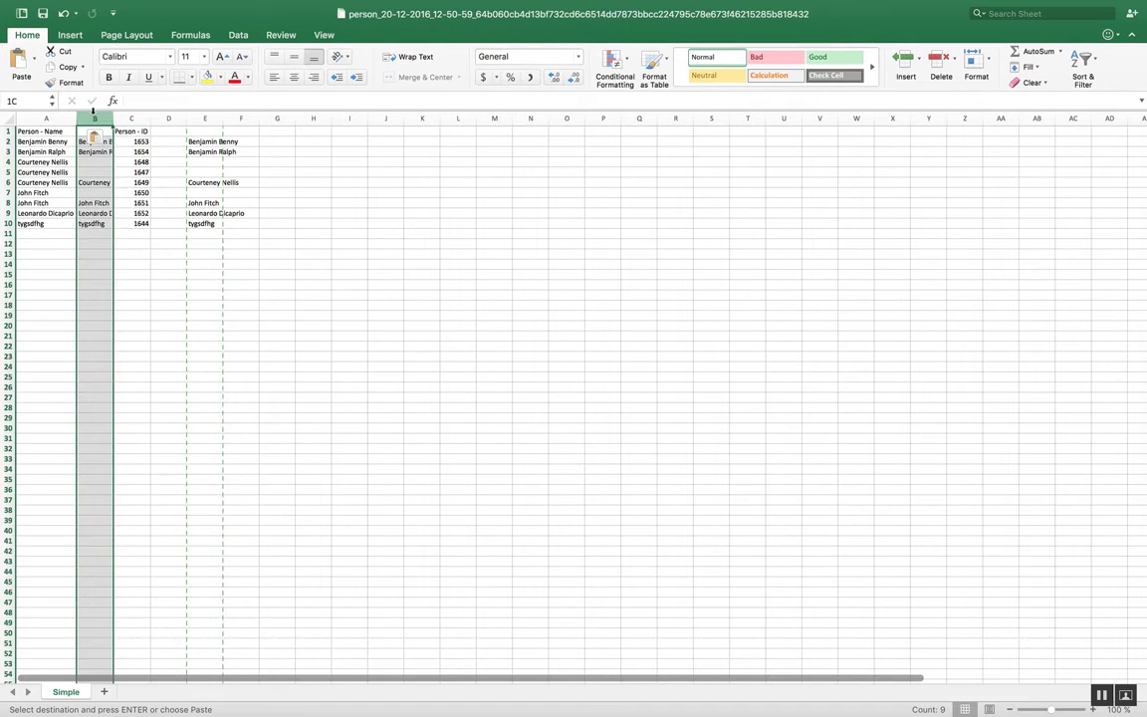
click(91, 152)
drag(202, 142, 206, 241)
key(Delete)
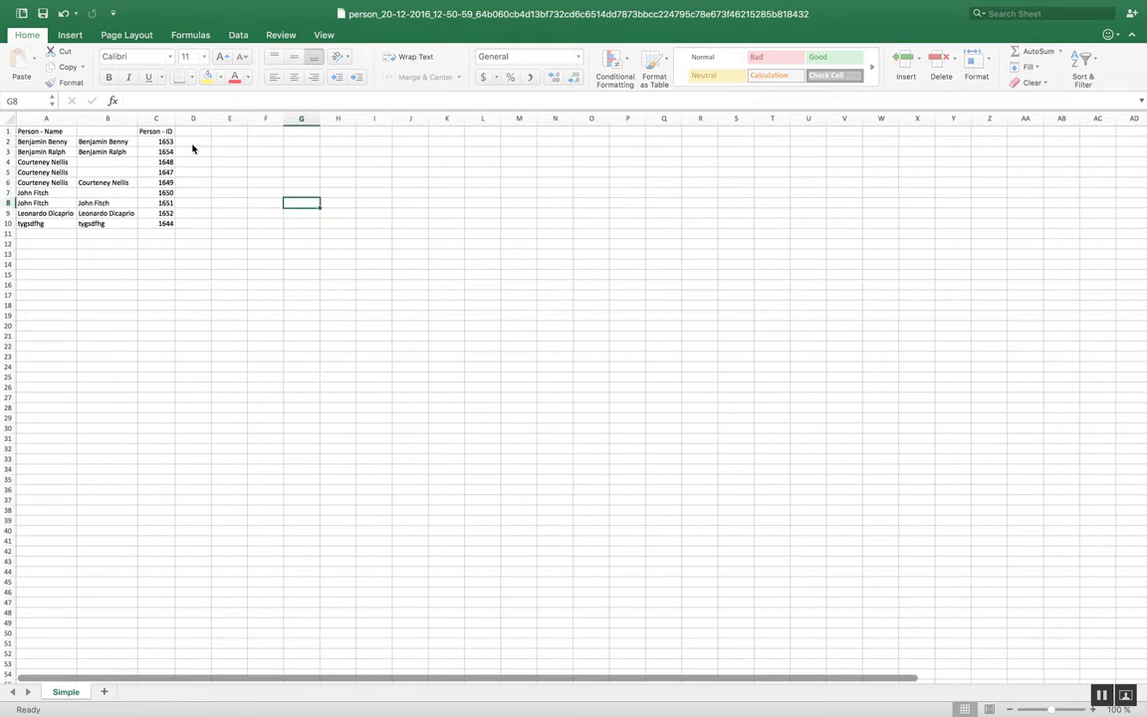
Step: Insert two empty columns between column B and the Person - ID column
click(114, 155)
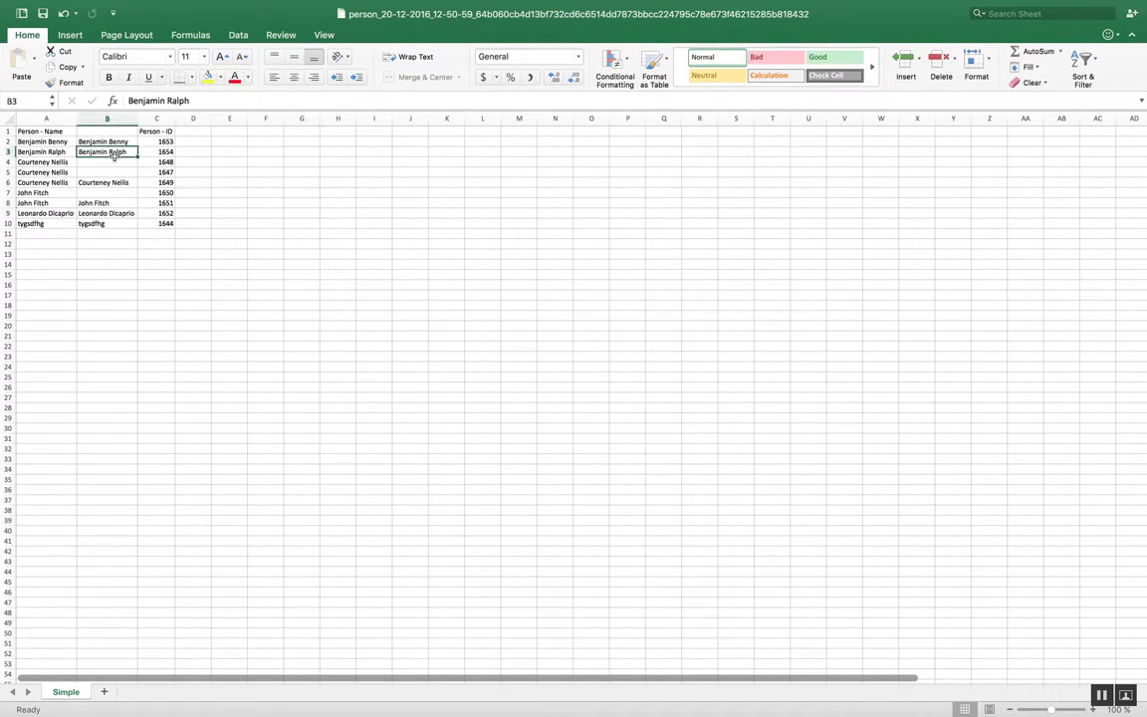
click(107, 161)
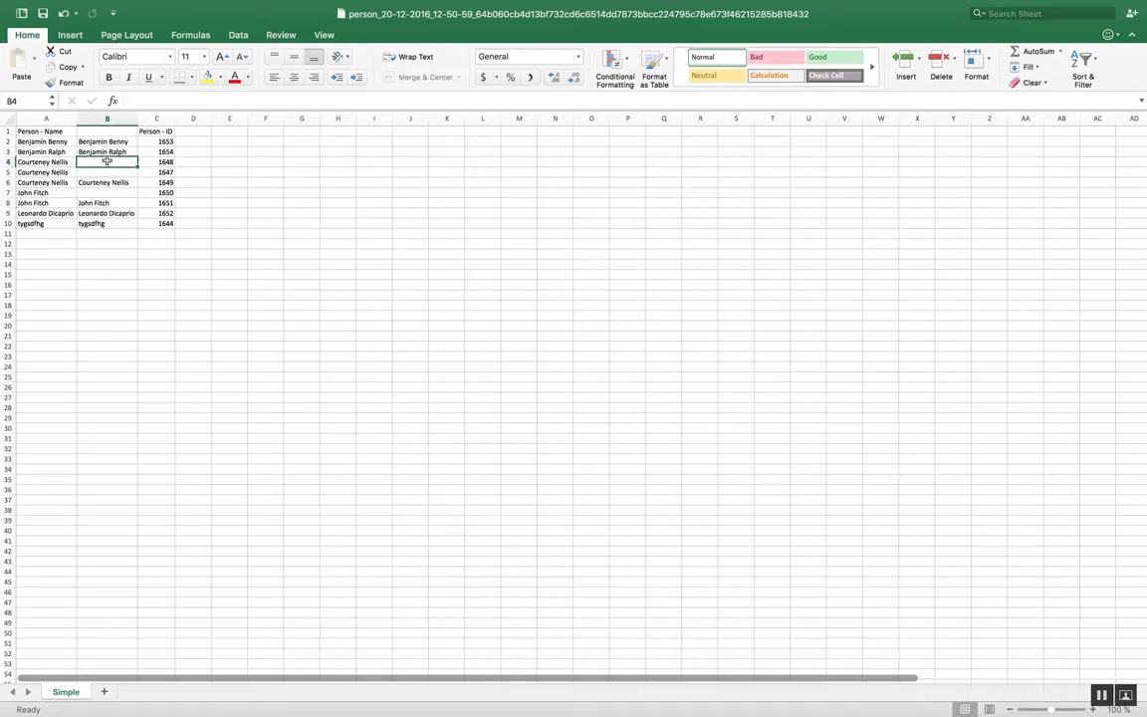
click(157, 118)
right_click(164, 120)
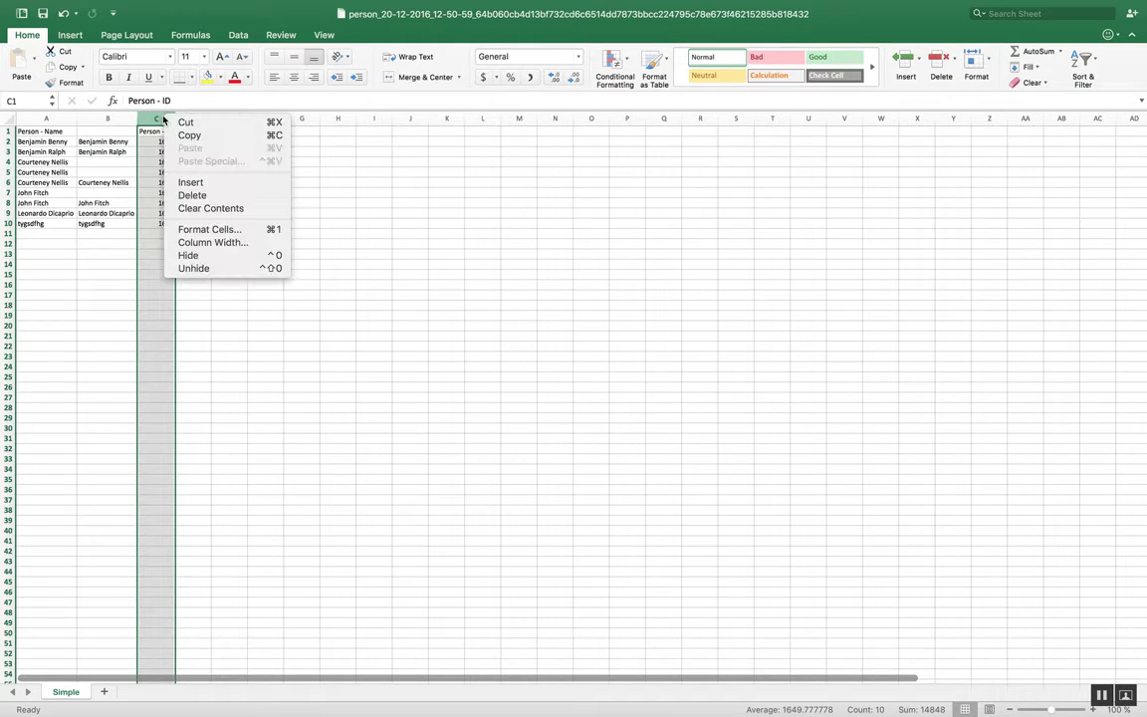
click(199, 183)
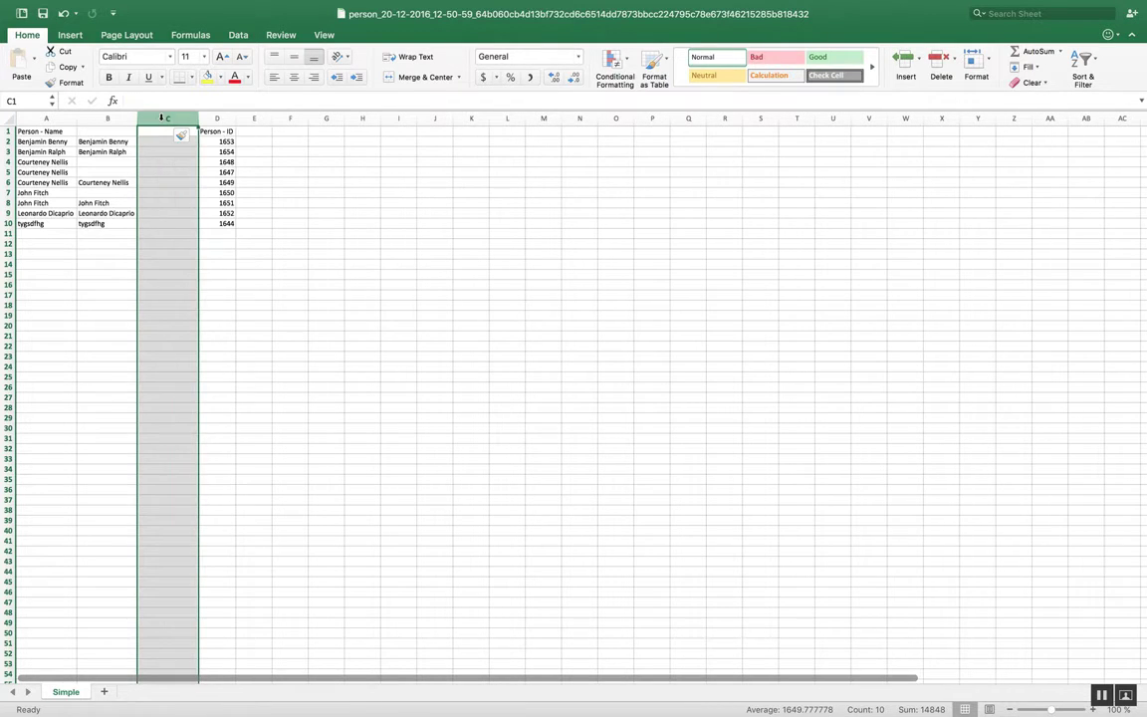
right_click(160, 117)
click(186, 183)
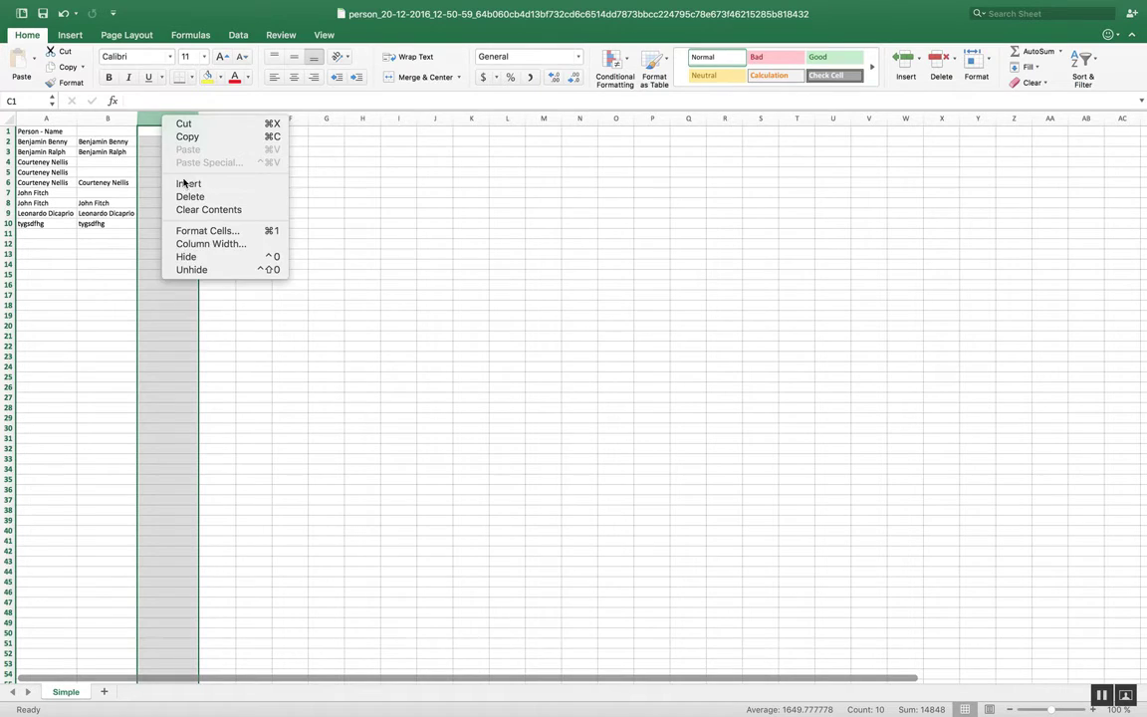
click(180, 161)
Step: Enter the formula =CODE(B2) in cell D2 and fill it down to D10
click(162, 142)
key(Right)
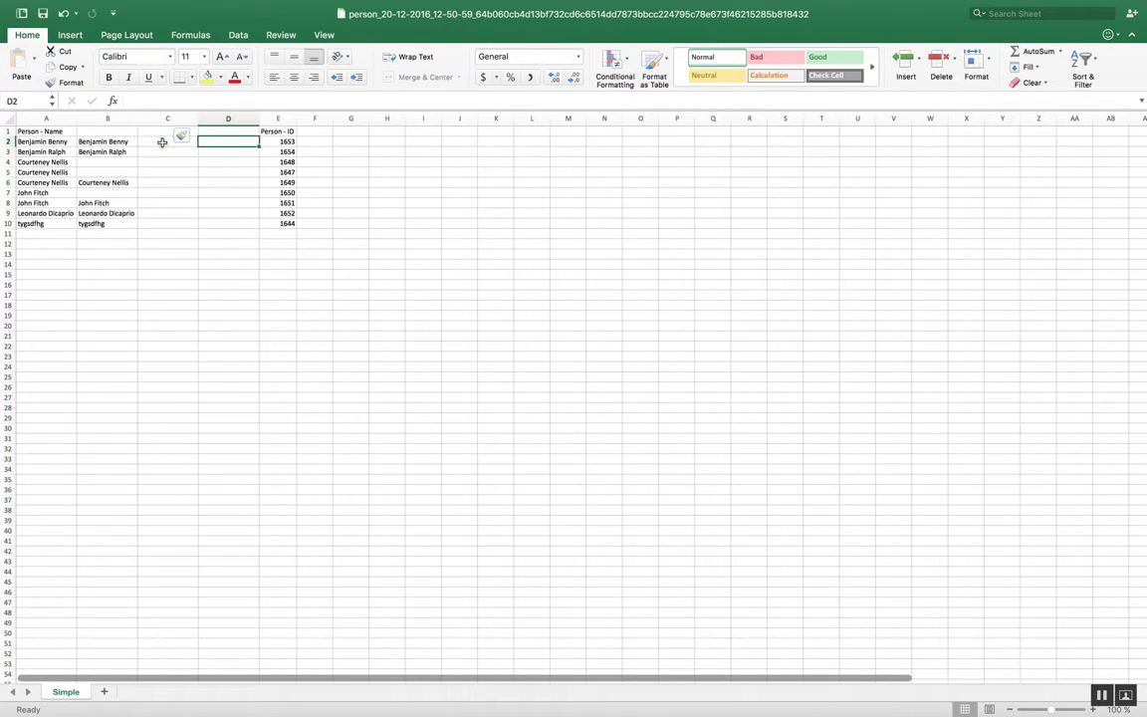
text(=code()
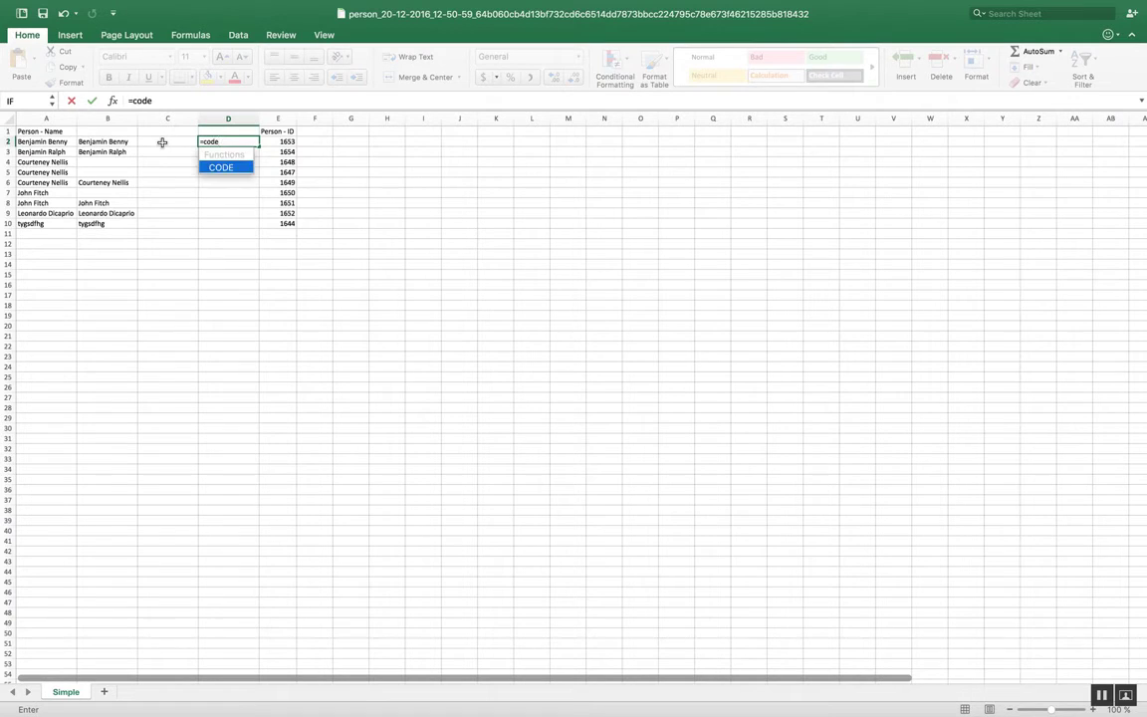
key(Left)
key(Left)
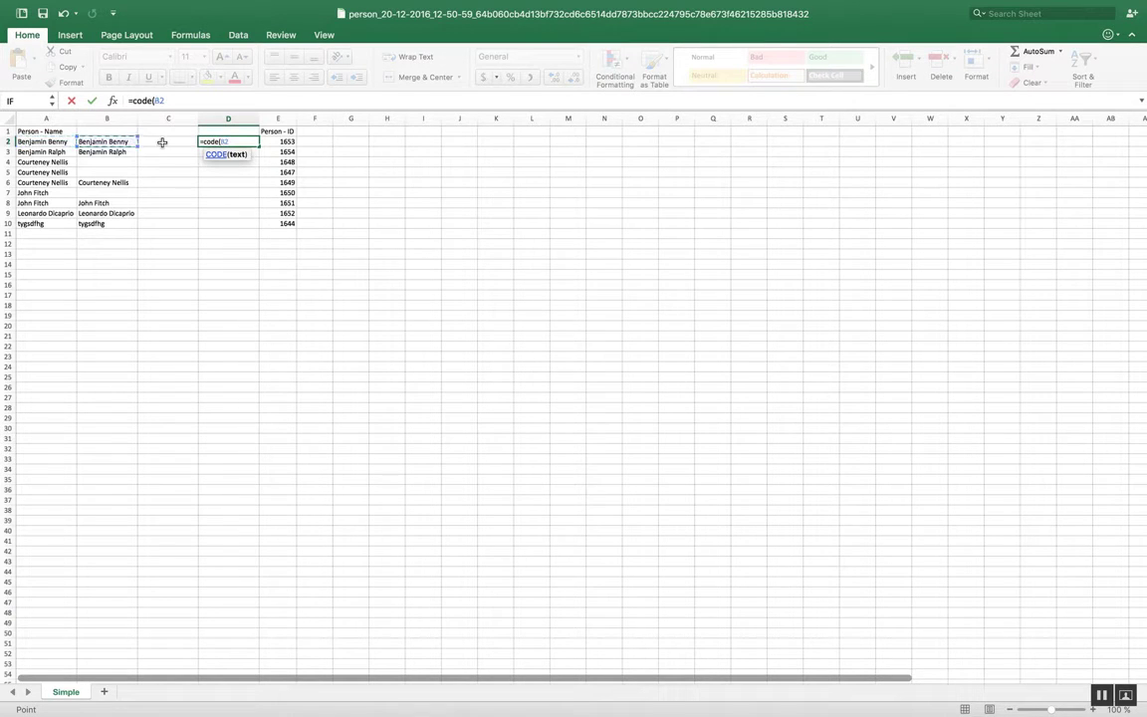
text())
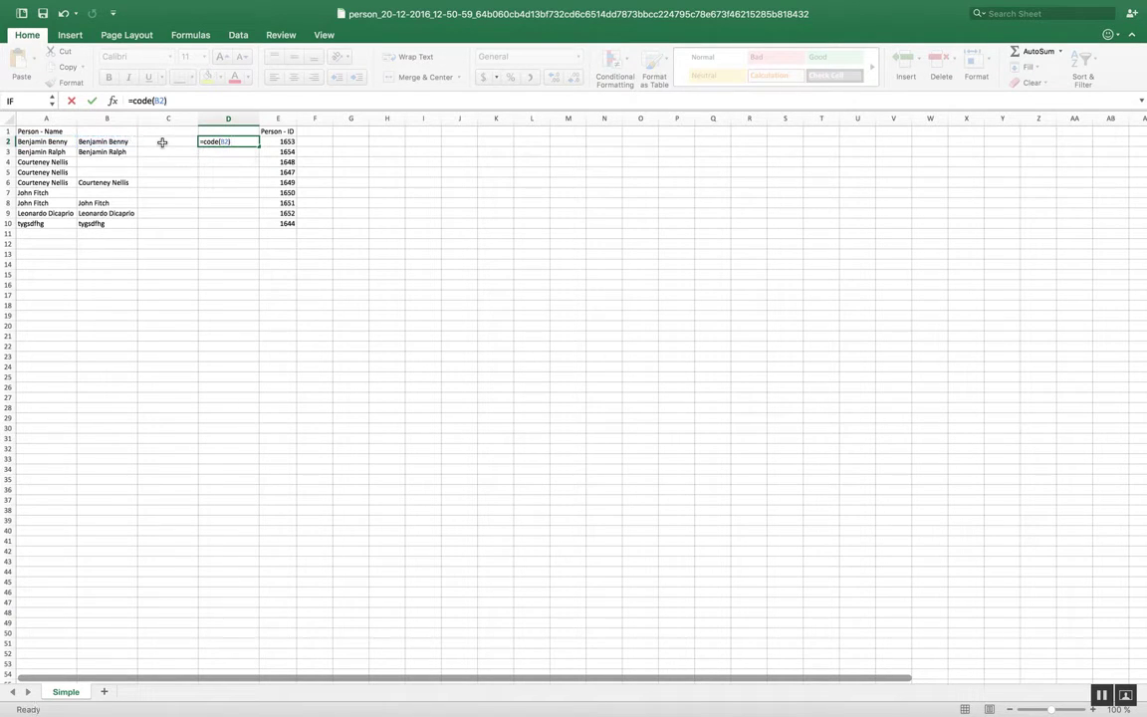
key(Return)
click(239, 141)
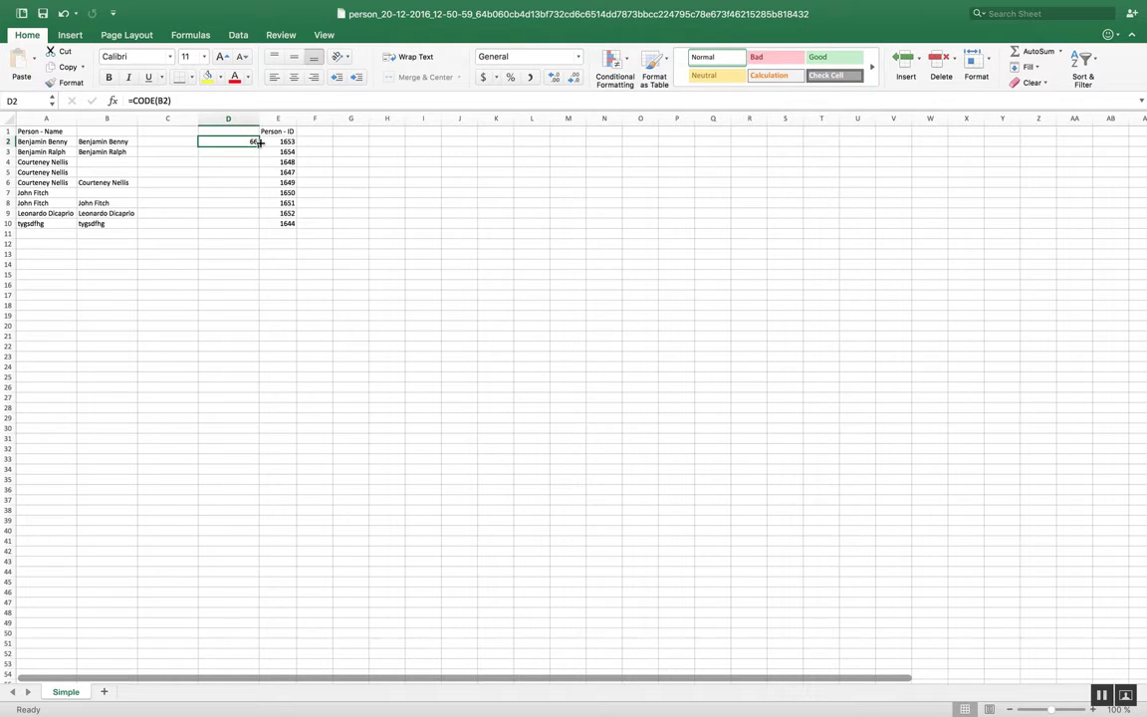
drag(257, 142, 251, 224)
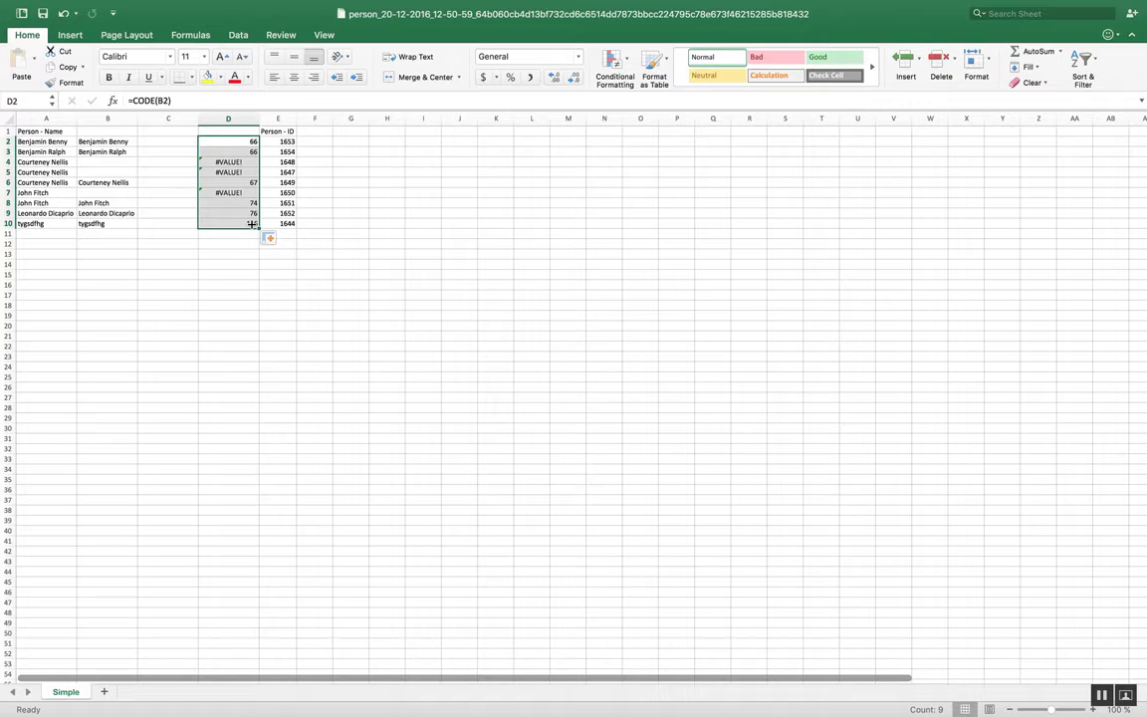
Step: Enter the formula =IF(D2>1,B2,"ABC") in cell C2
key(Left)
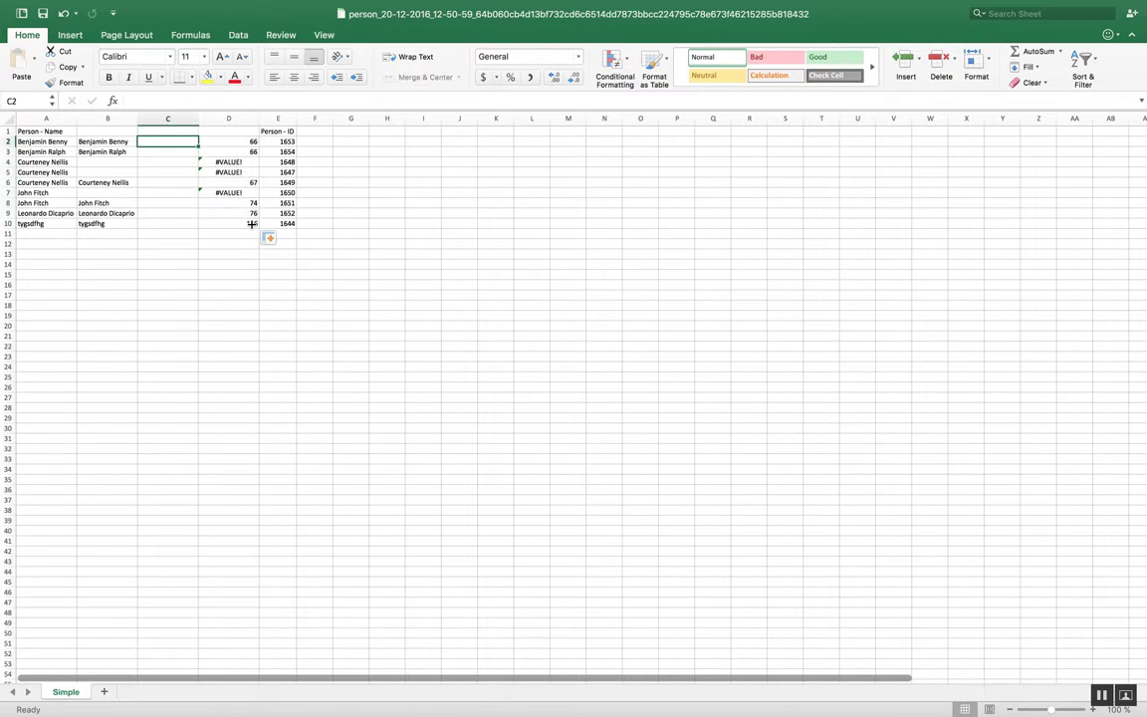
text(=if)
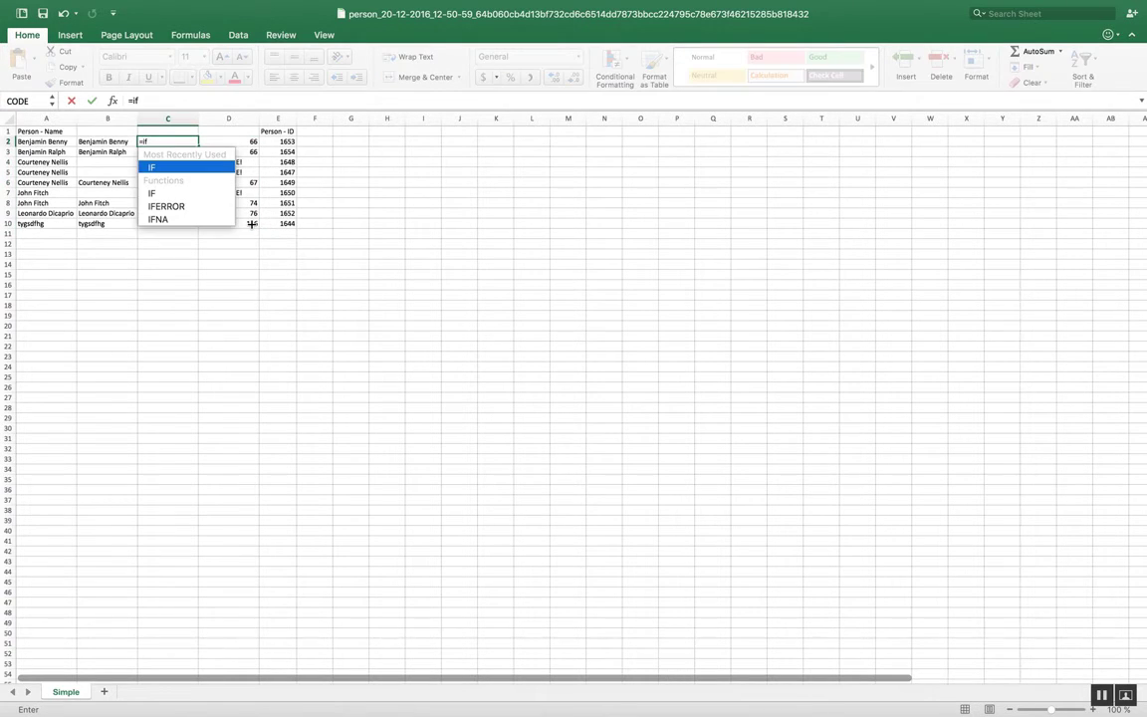
text(()
key(Right)
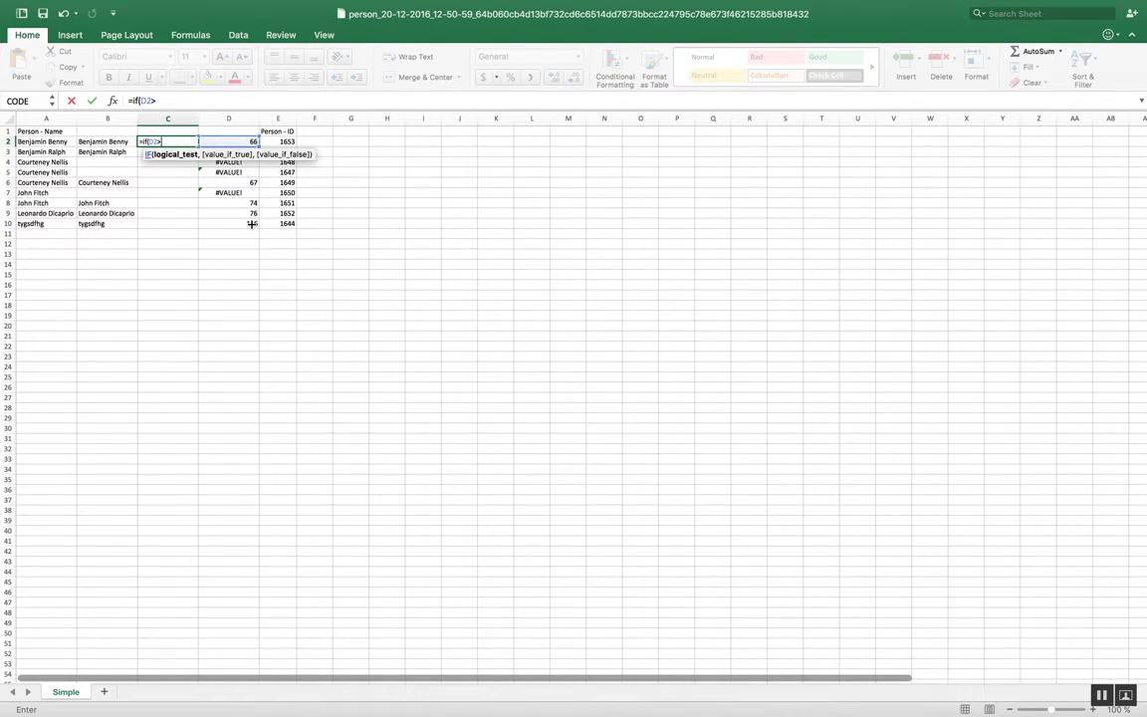
text(>1,)
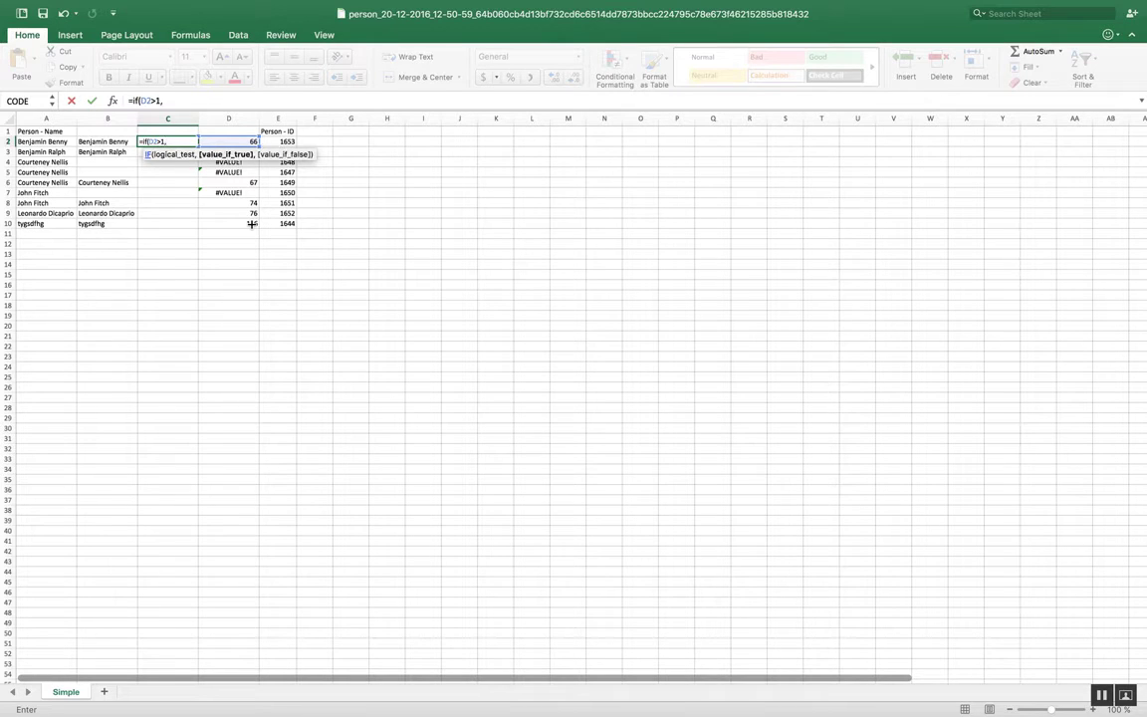
key(Left)
text(,)
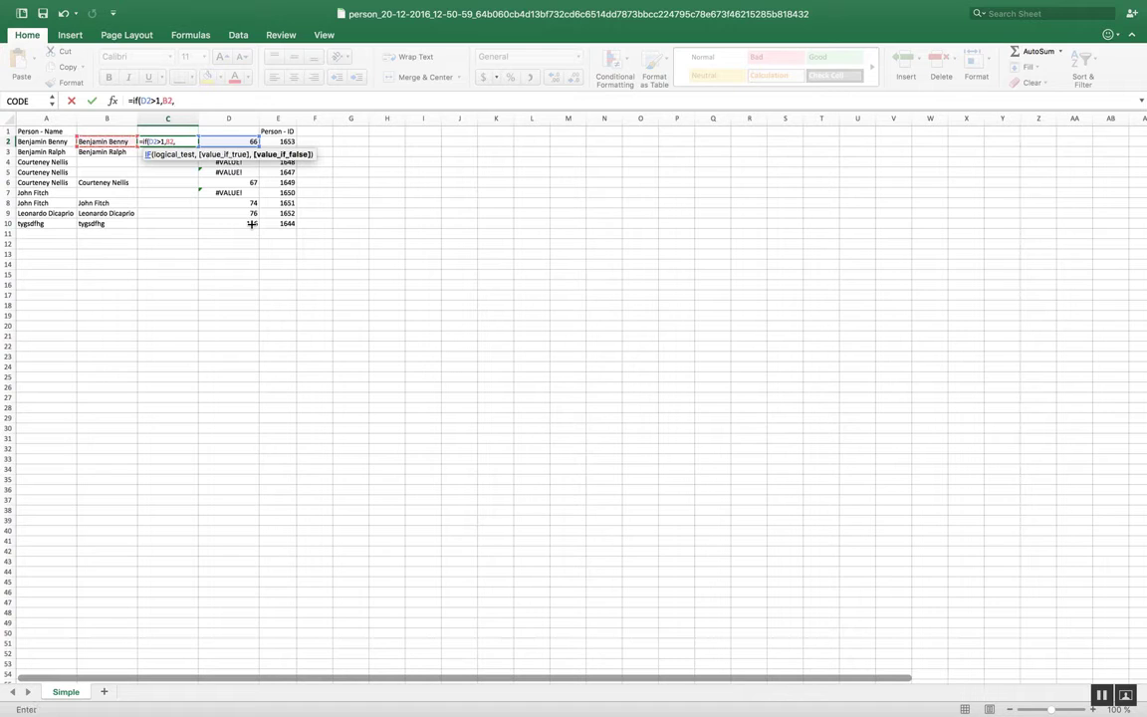
text("ABC"))
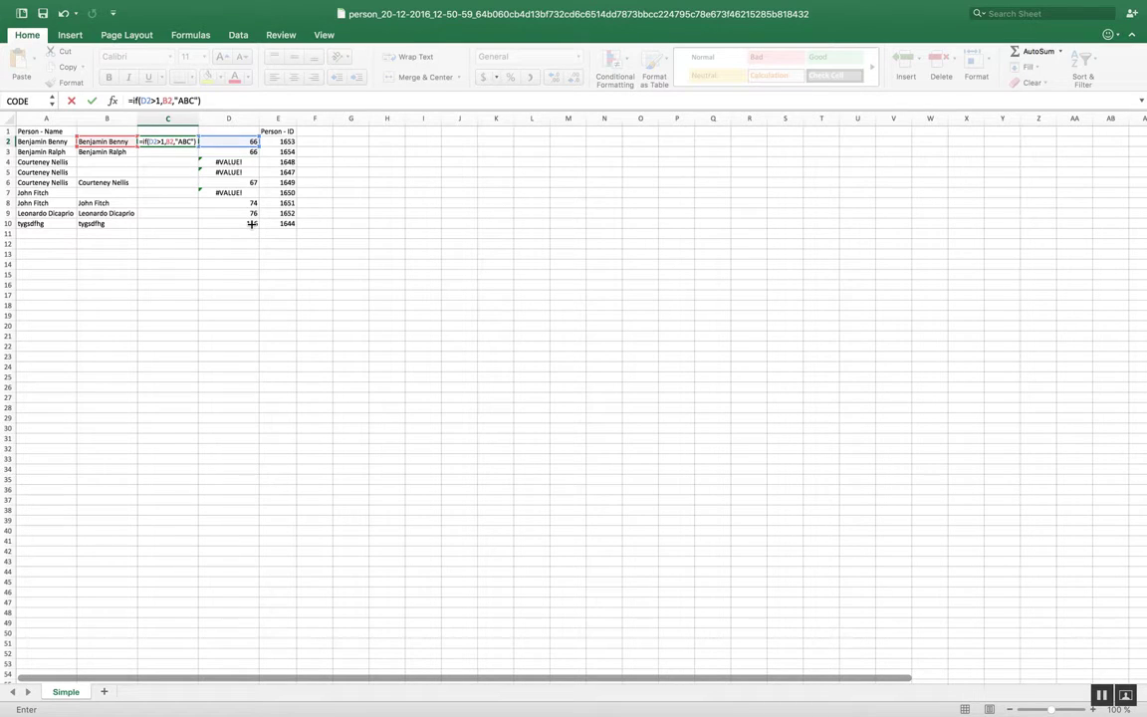
key(ctrl+Return)
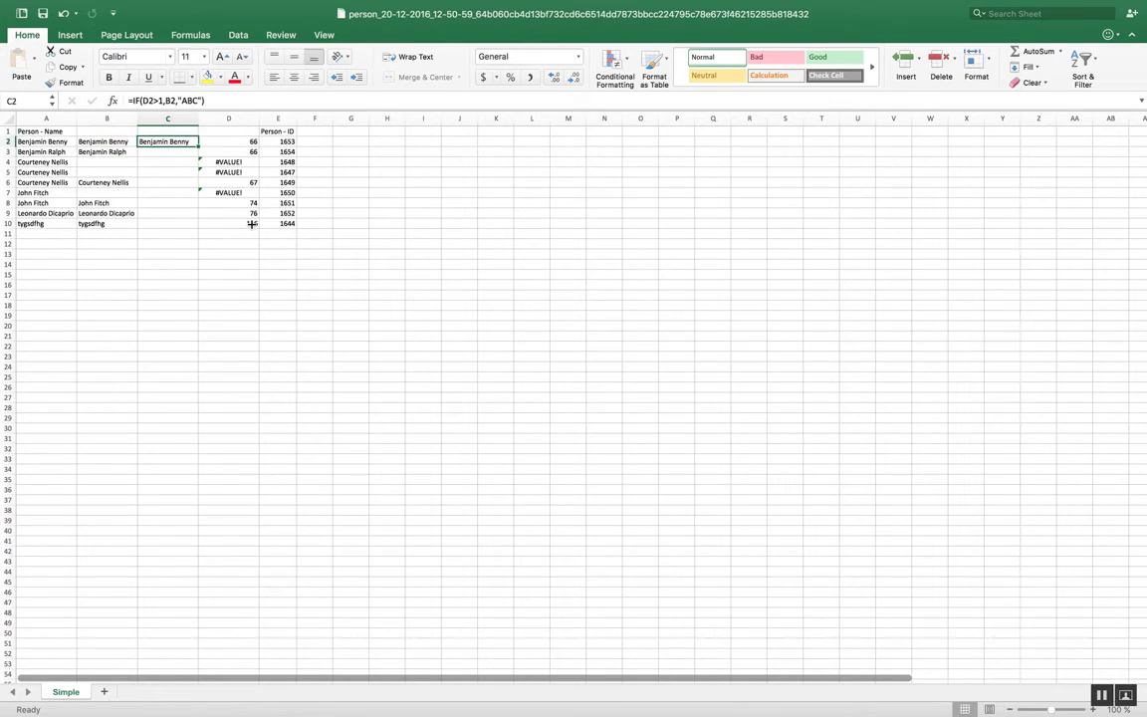
Step: Fill the IF formula from C2 down to C10 and check the filled cells in column C
drag(198, 146, 194, 224)
click(268, 232)
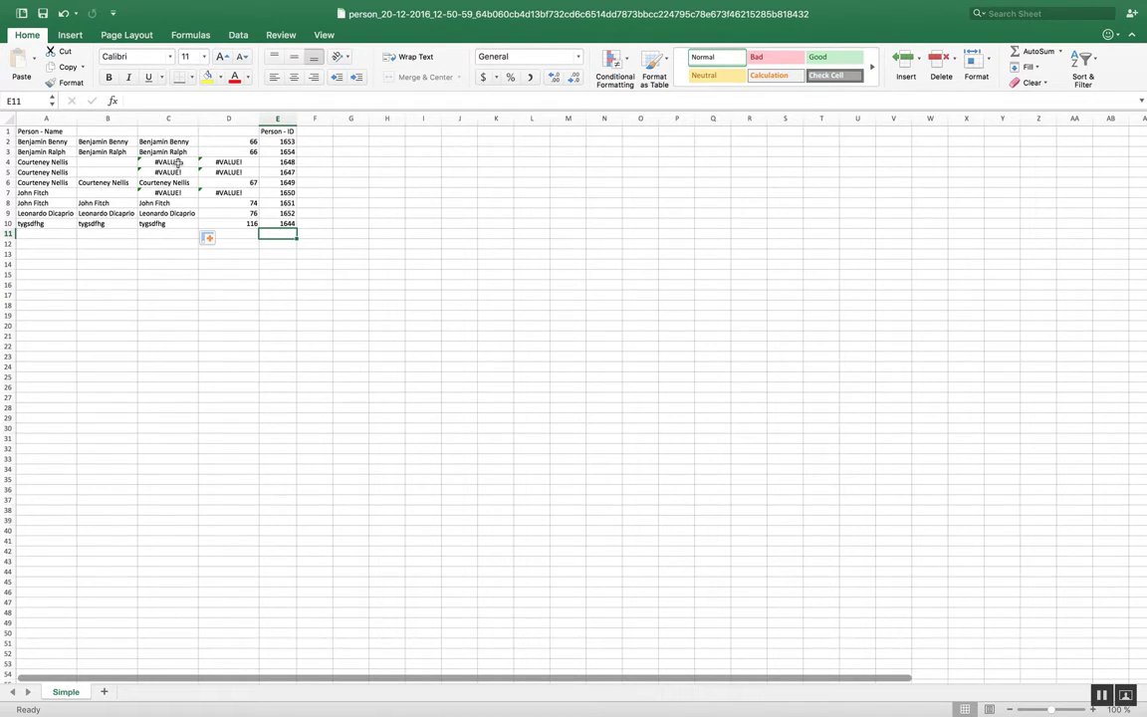
drag(167, 130, 168, 219)
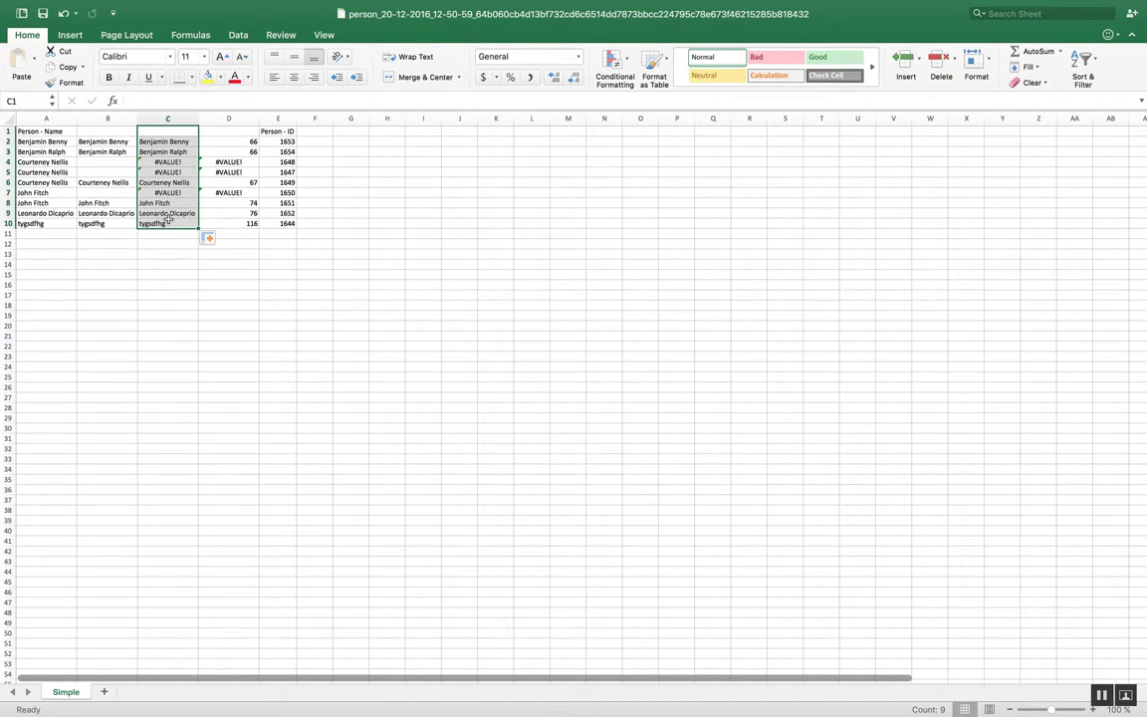
click(350, 193)
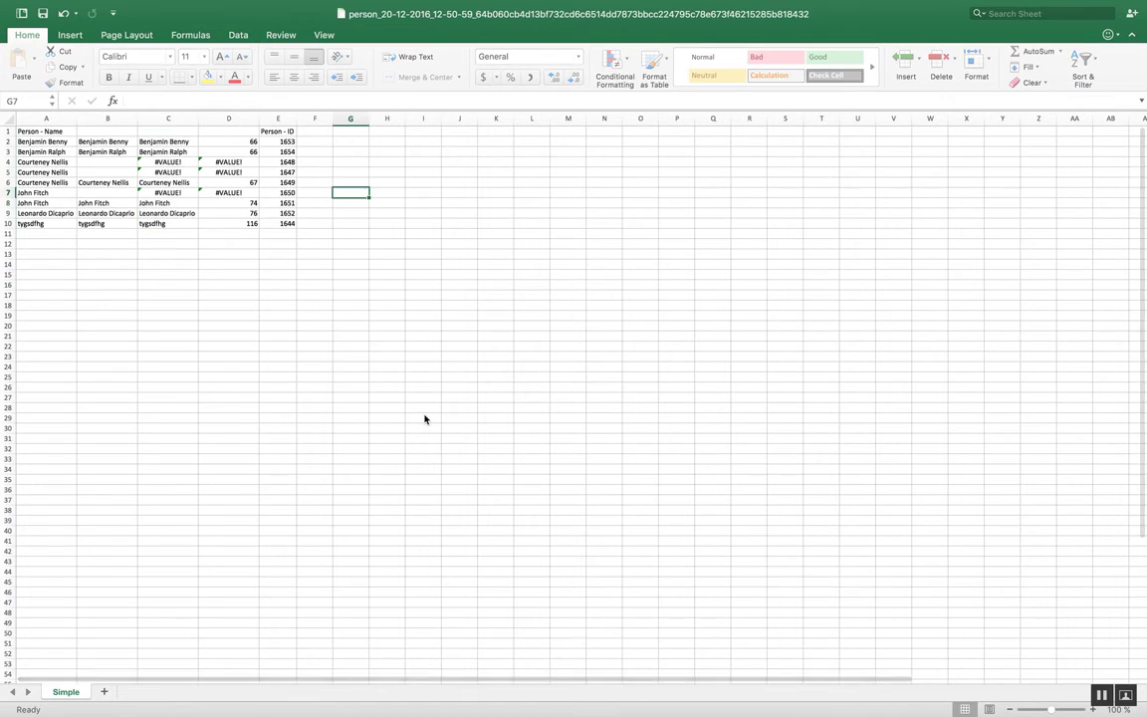
click(167, 162)
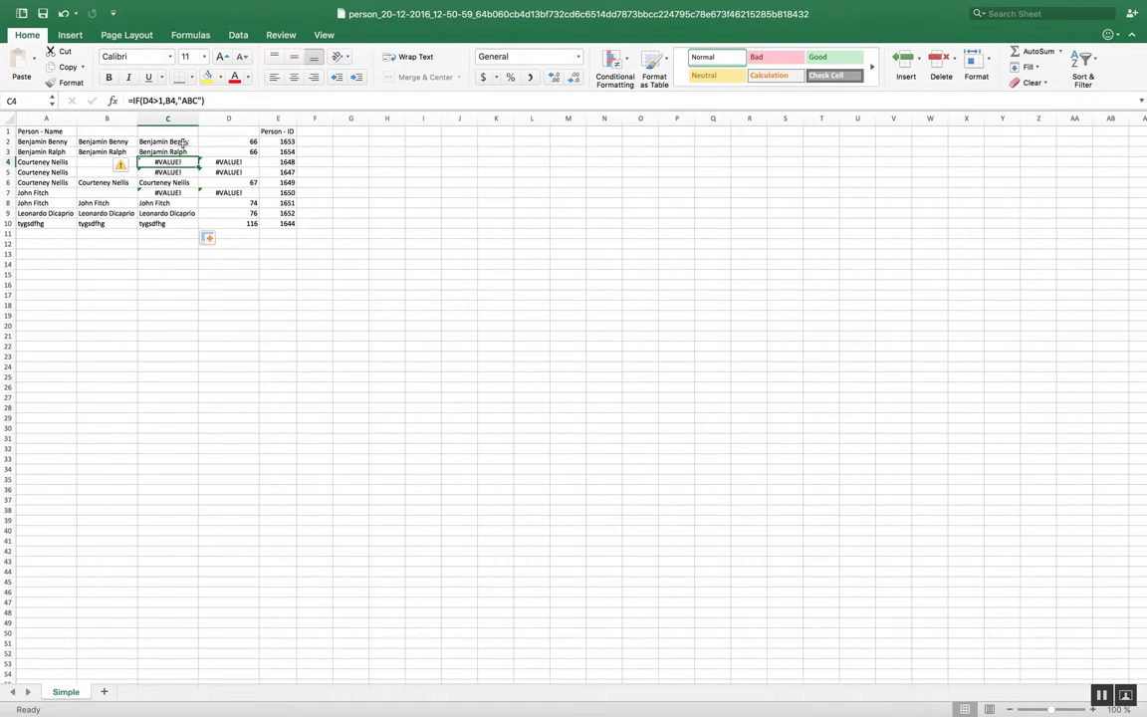
Step: Copy the range C2:C10 and paste it as values only starting at cell F2
drag(183, 143, 182, 226)
key(super+c)
key(Right)
key(Right)
key(Right)
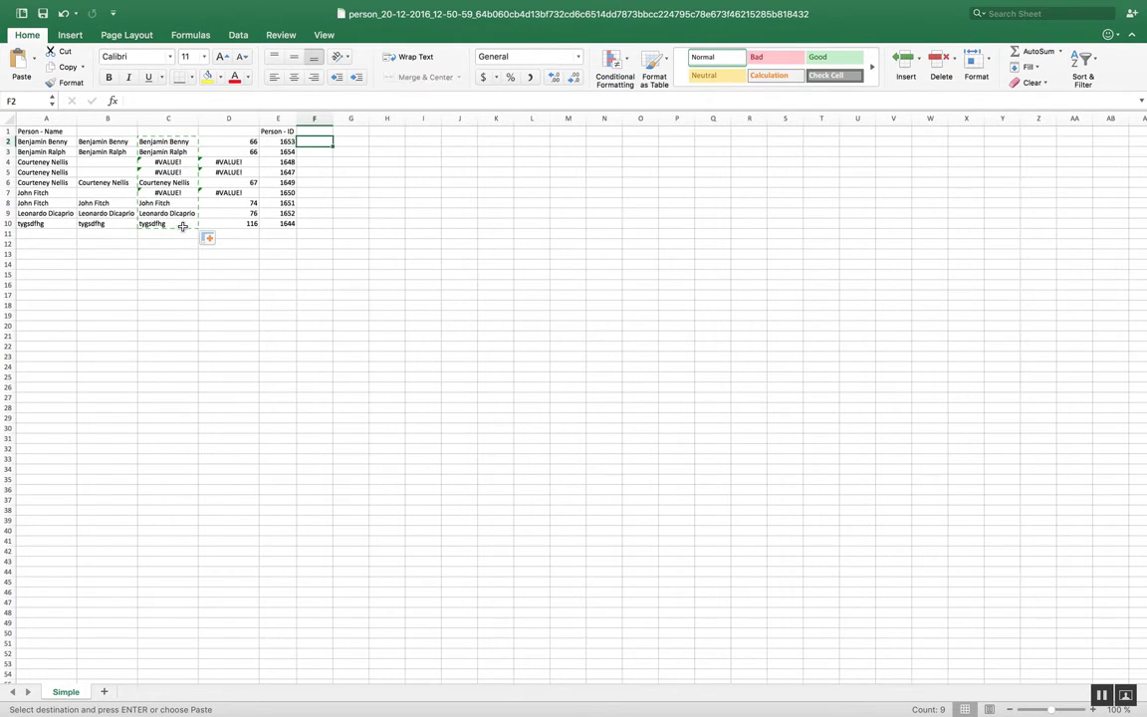
key(super+v)
click(349, 241)
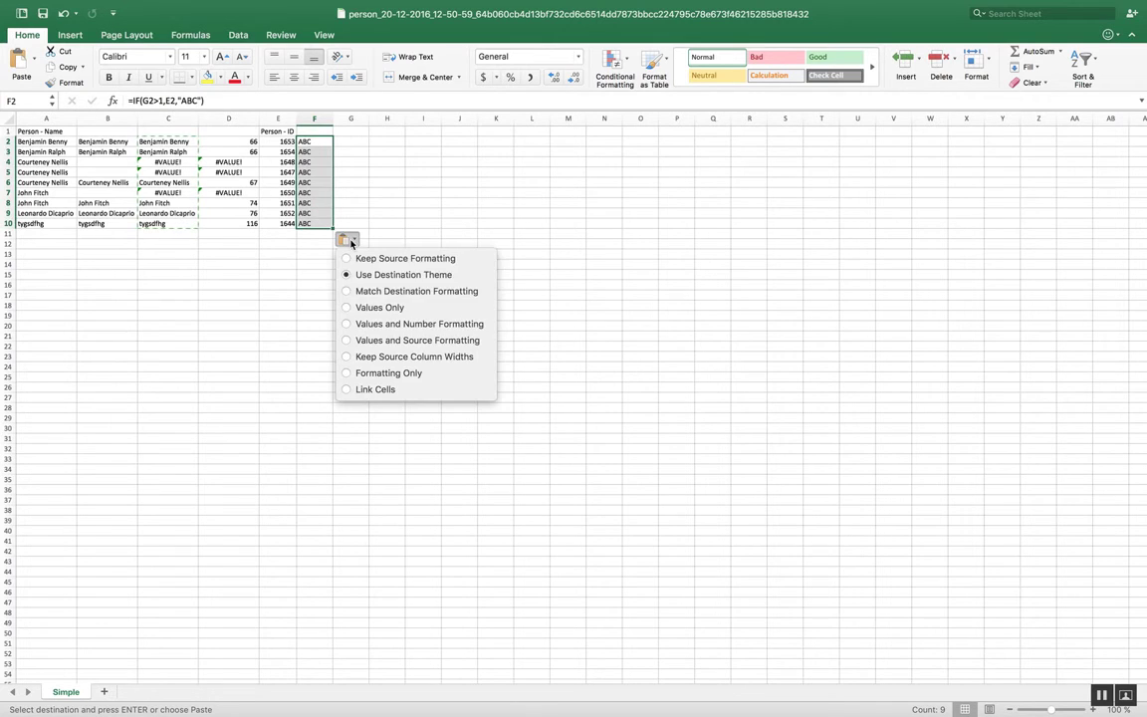
click(373, 308)
Step: Copy the values in F2:F10 and paste them over the formulas starting at cell C2
key(super+c)
key(Left)
key(Left)
key(Left)
key(Left)
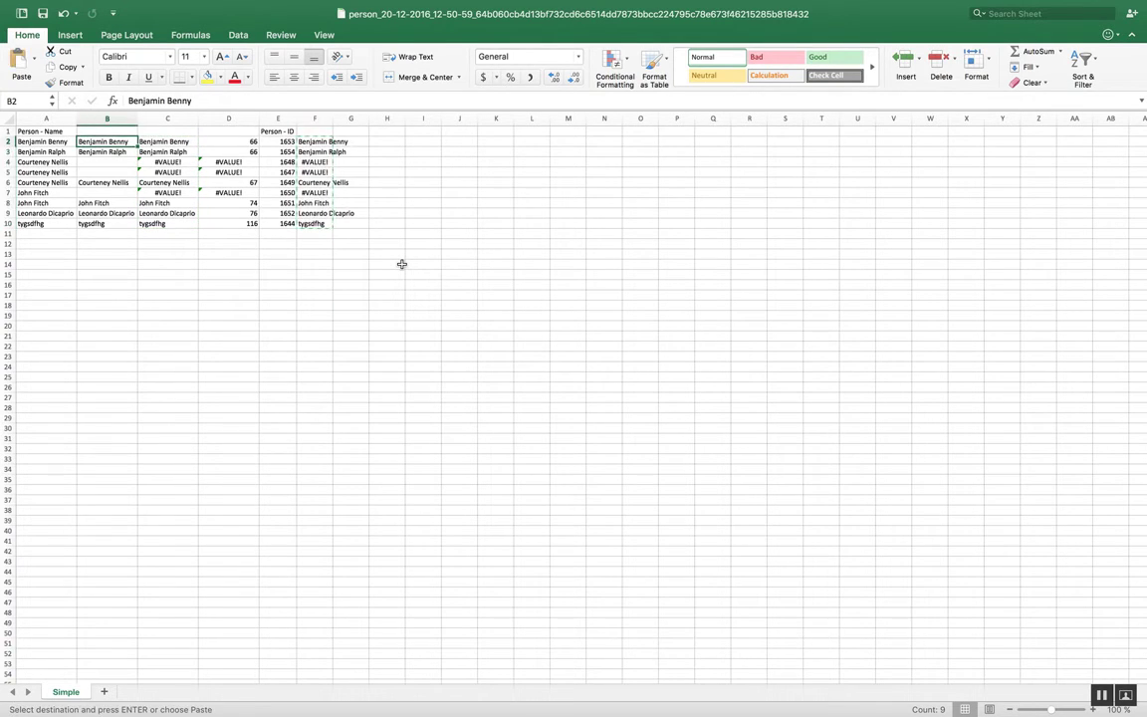
key(Right)
key(Right)
key(Left)
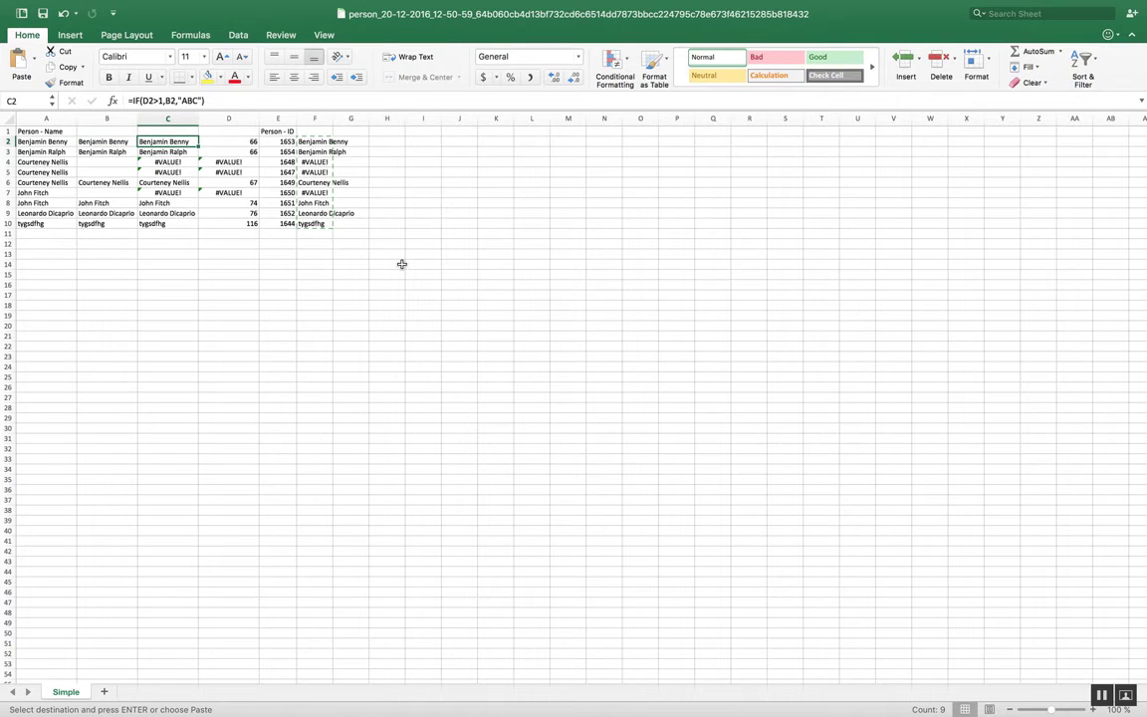
key(super+v)
click(386, 285)
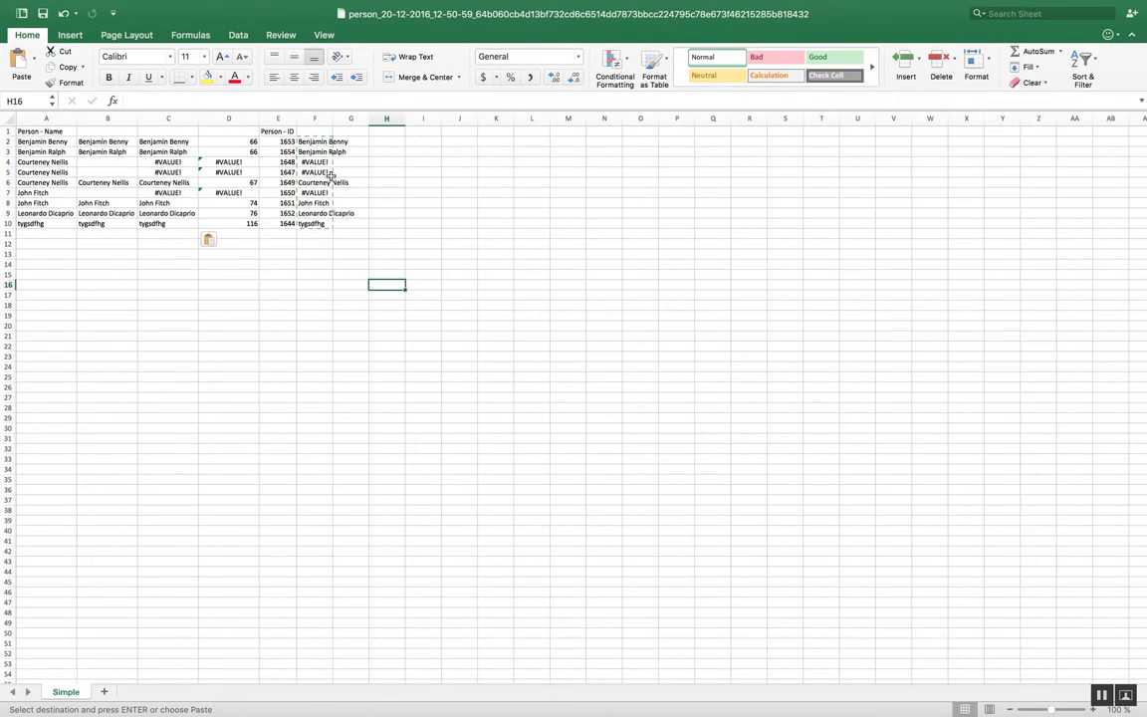
Step: Delete the helper column F
click(317, 117)
right_click(321, 116)
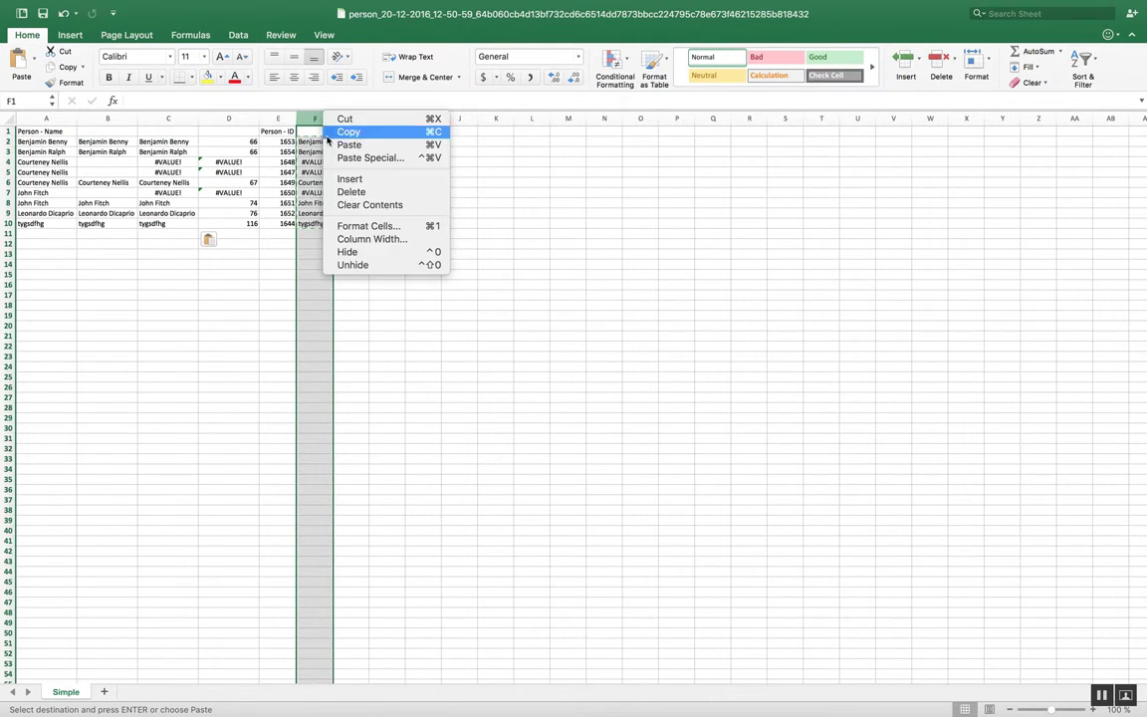
click(350, 191)
Step: Replace every #VALUE! entry in column C with ABC
click(169, 118)
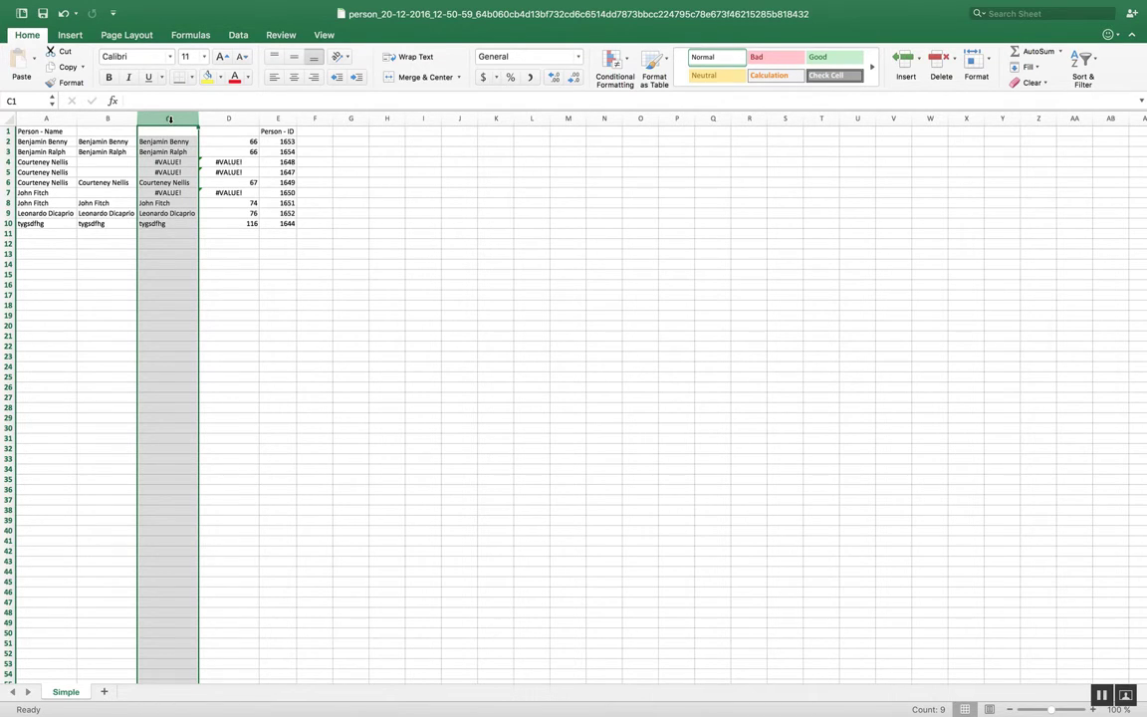
key(super+f)
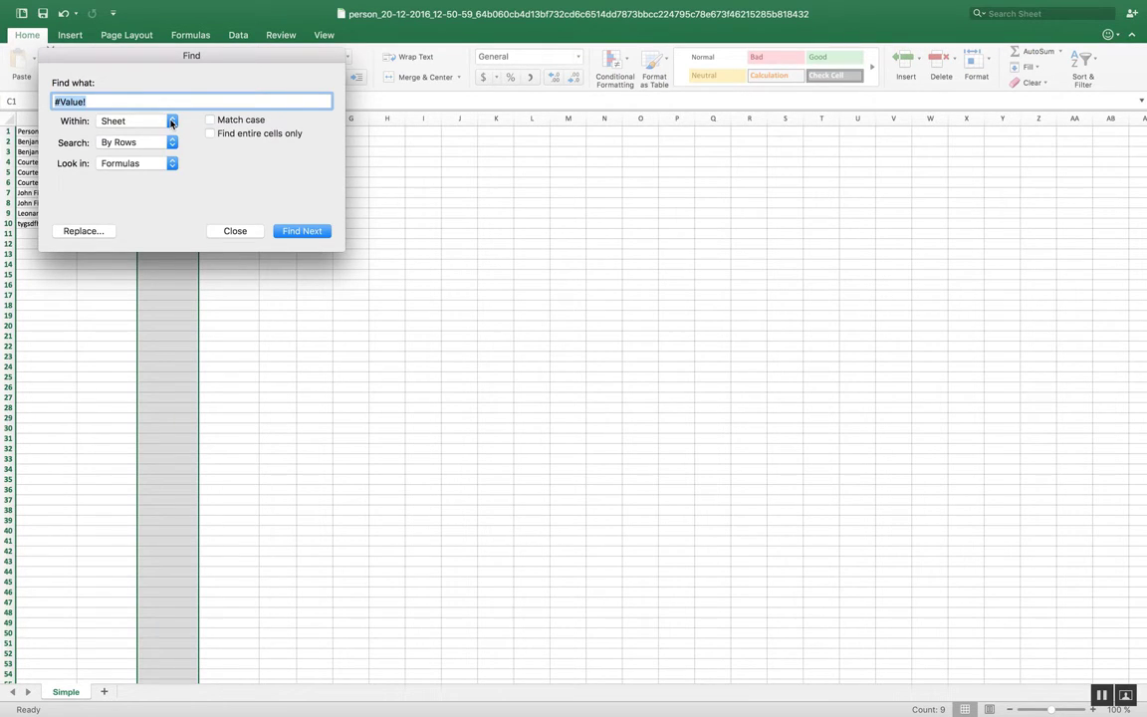
text(#v)
click(87, 230)
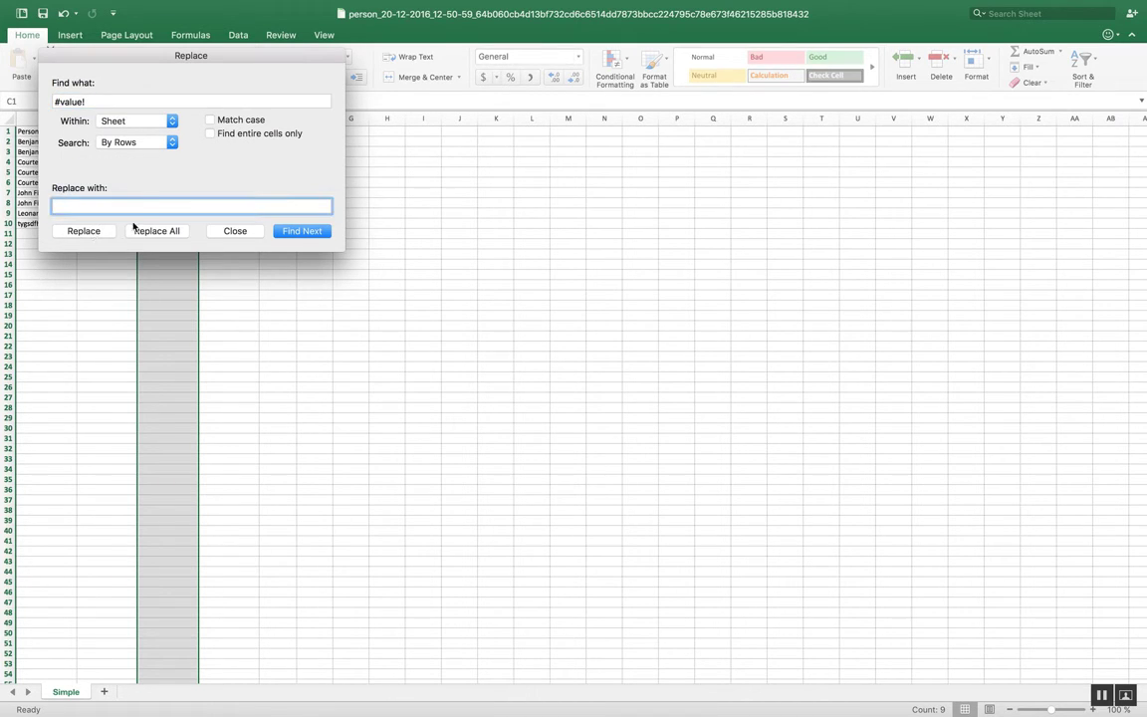
click(156, 230)
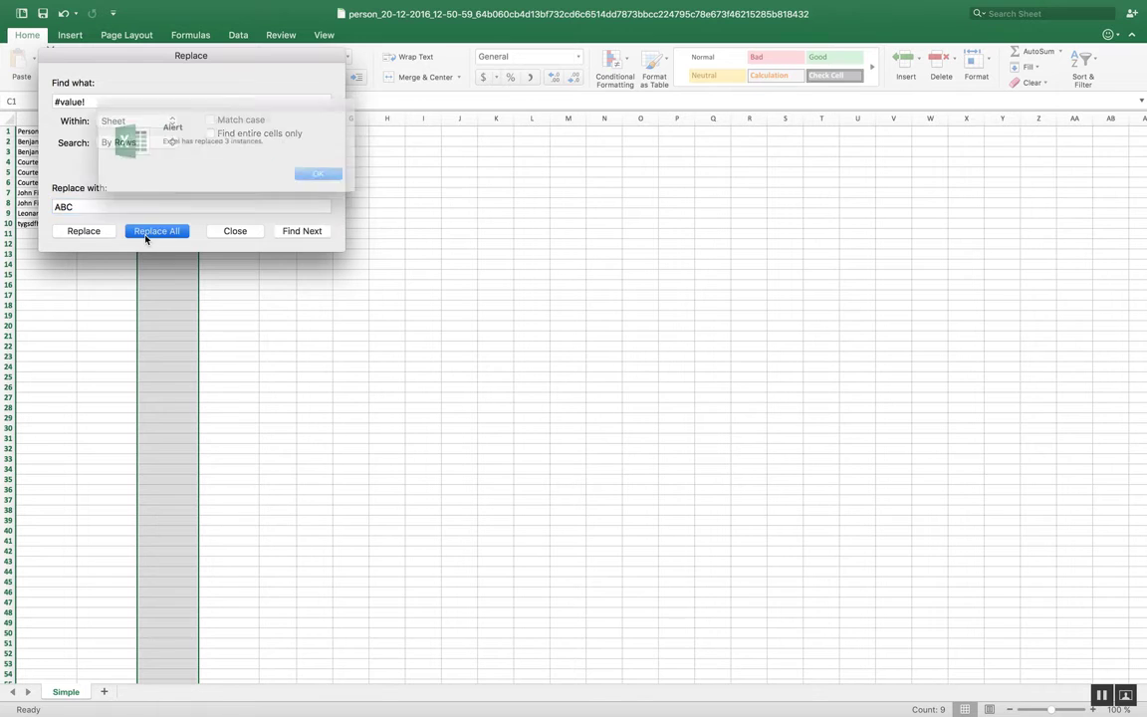
click(318, 178)
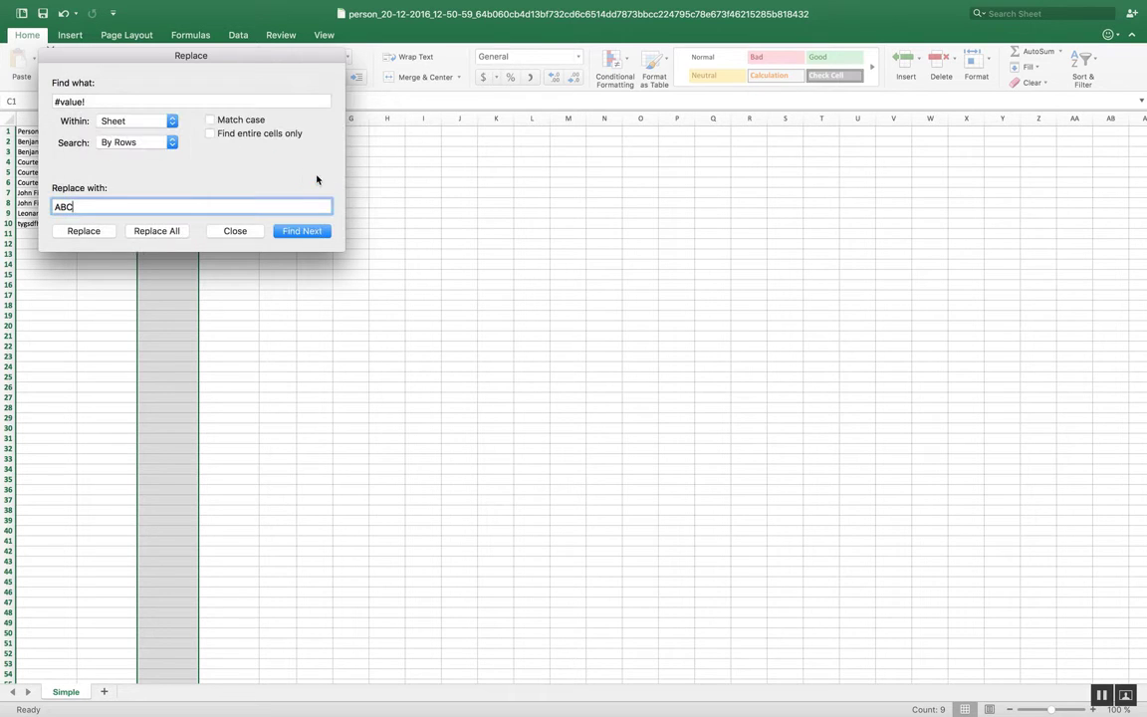
click(253, 229)
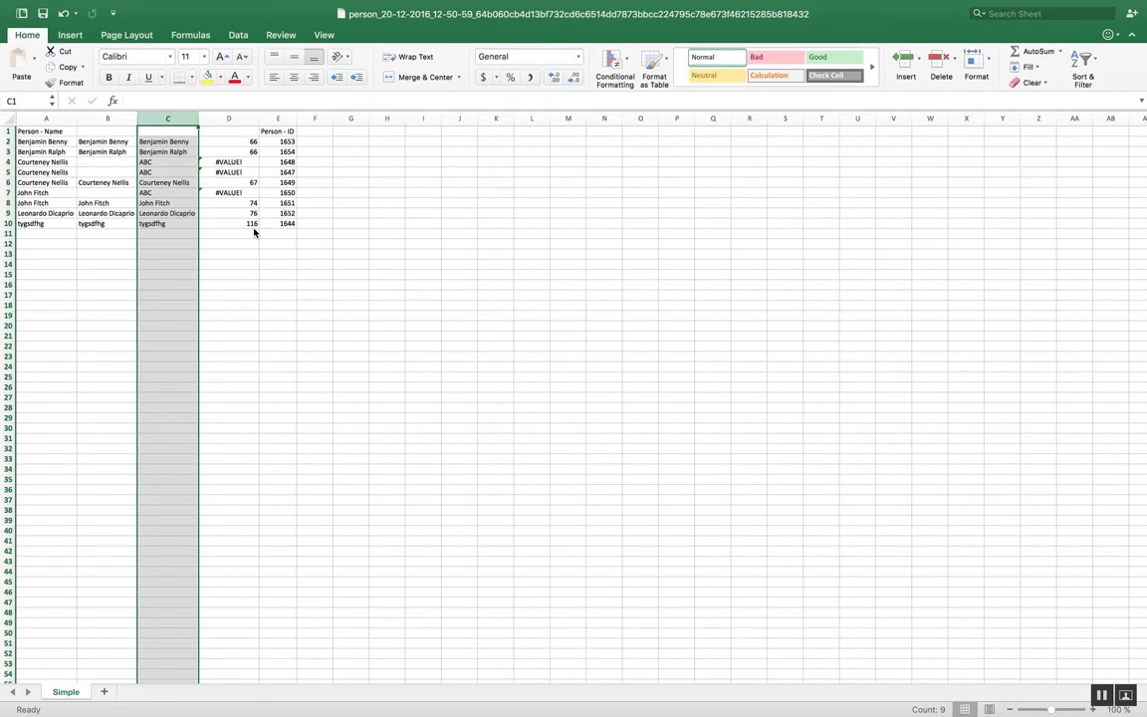
Step: Enter the header Duplicate Fix in cell C1
click(280, 274)
click(175, 130)
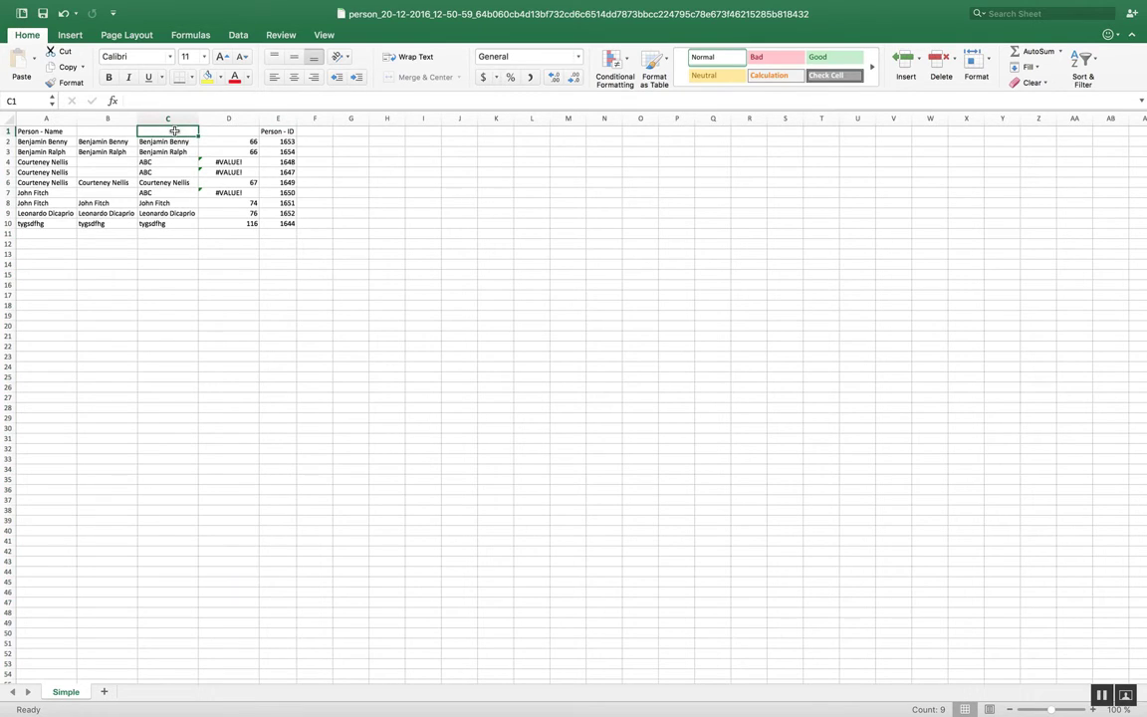
text(Duplicate Fi)
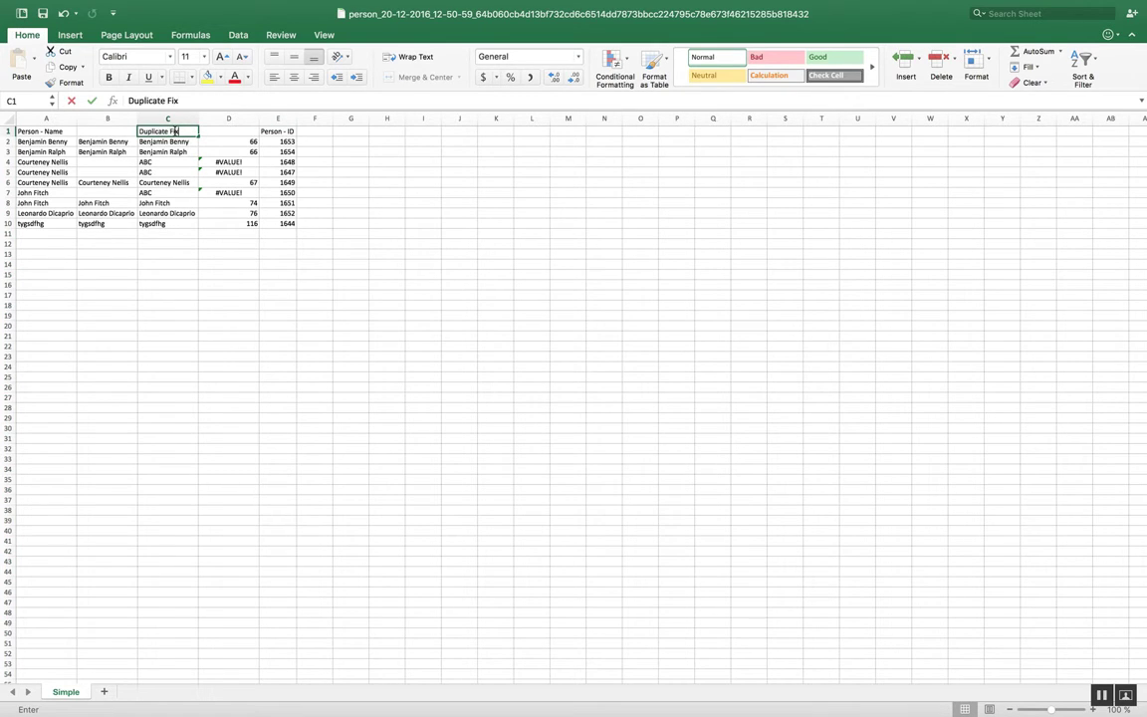
text(x)
click(185, 182)
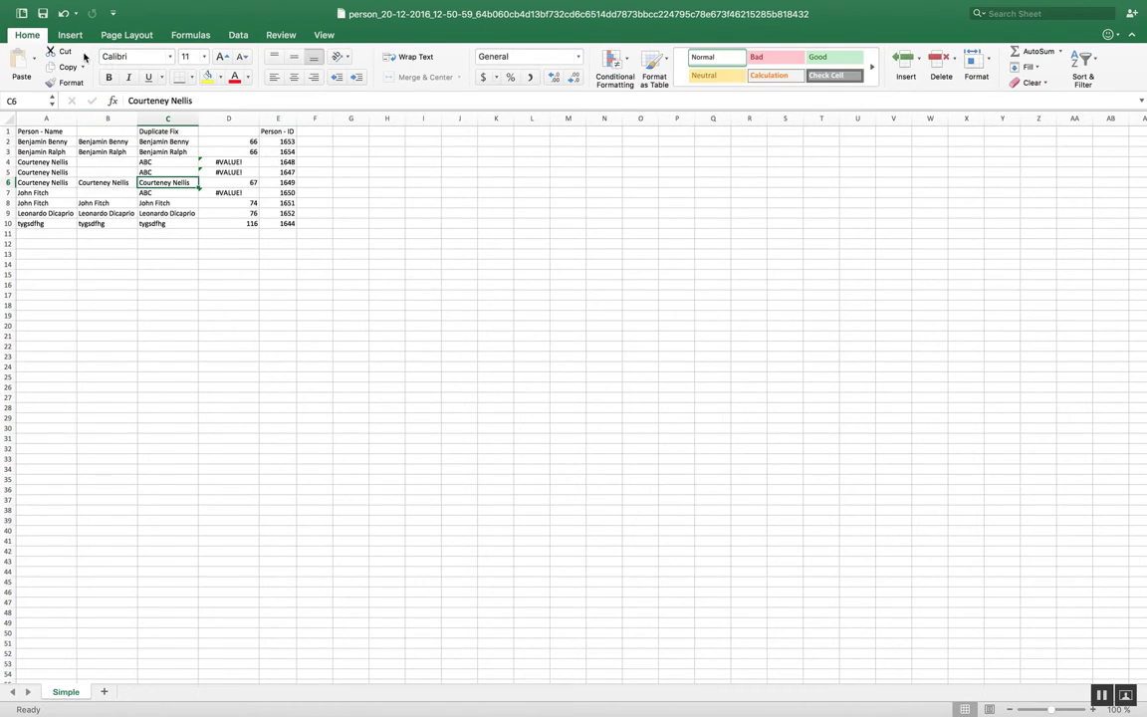
Step: Switch to Pipedrive in the browser and open the Import data page in the settings
click(46, 20)
mouse_move(19, 16)
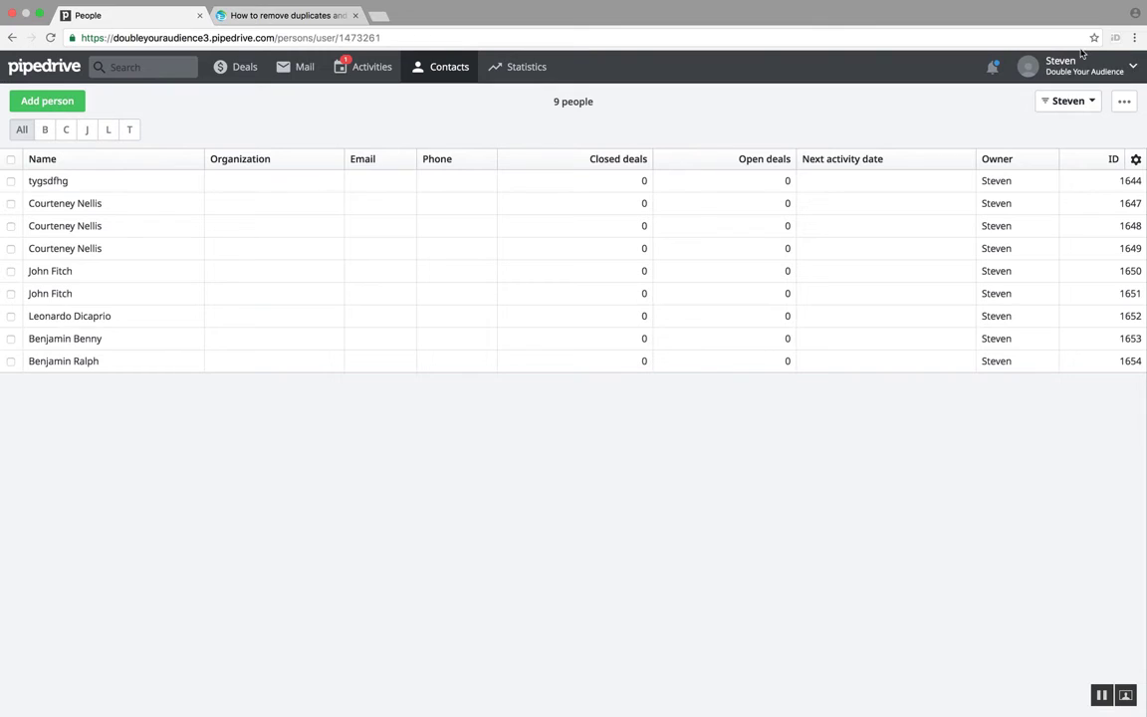
click(1083, 67)
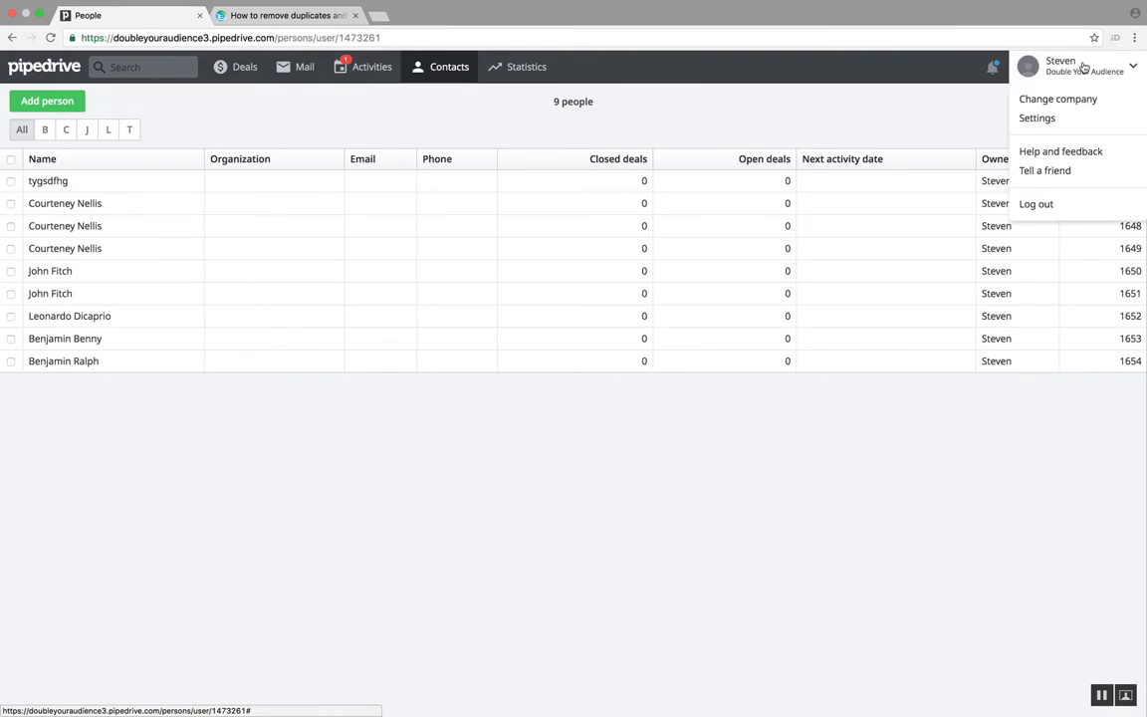
click(1036, 118)
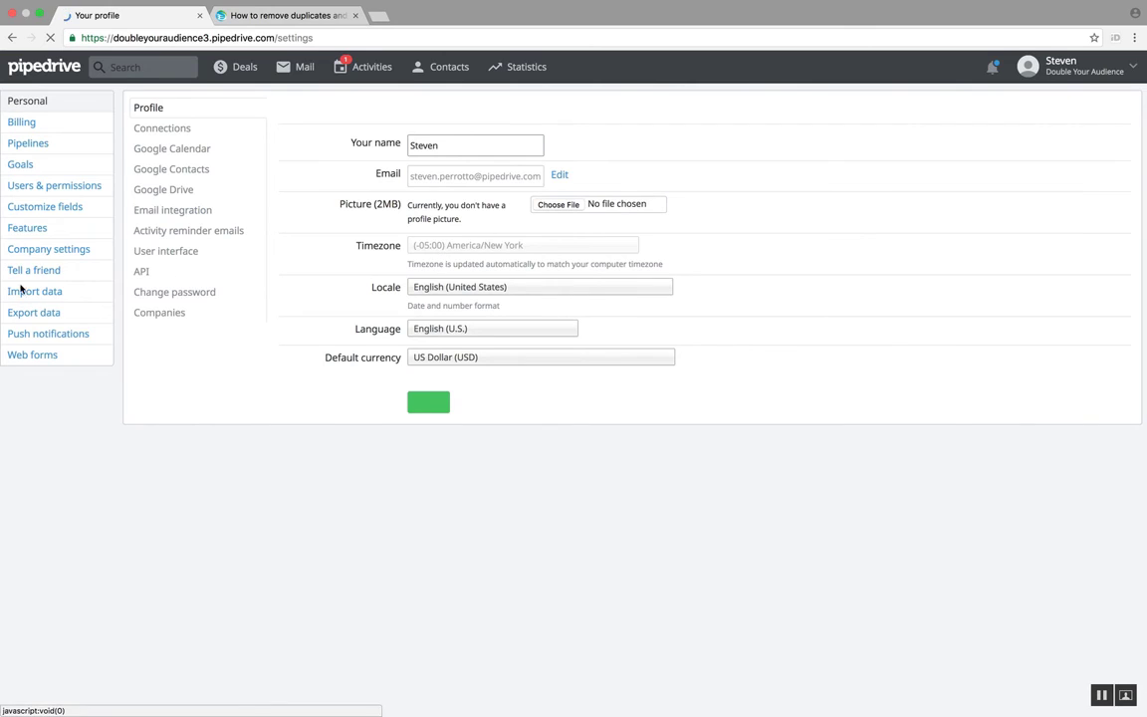
click(46, 295)
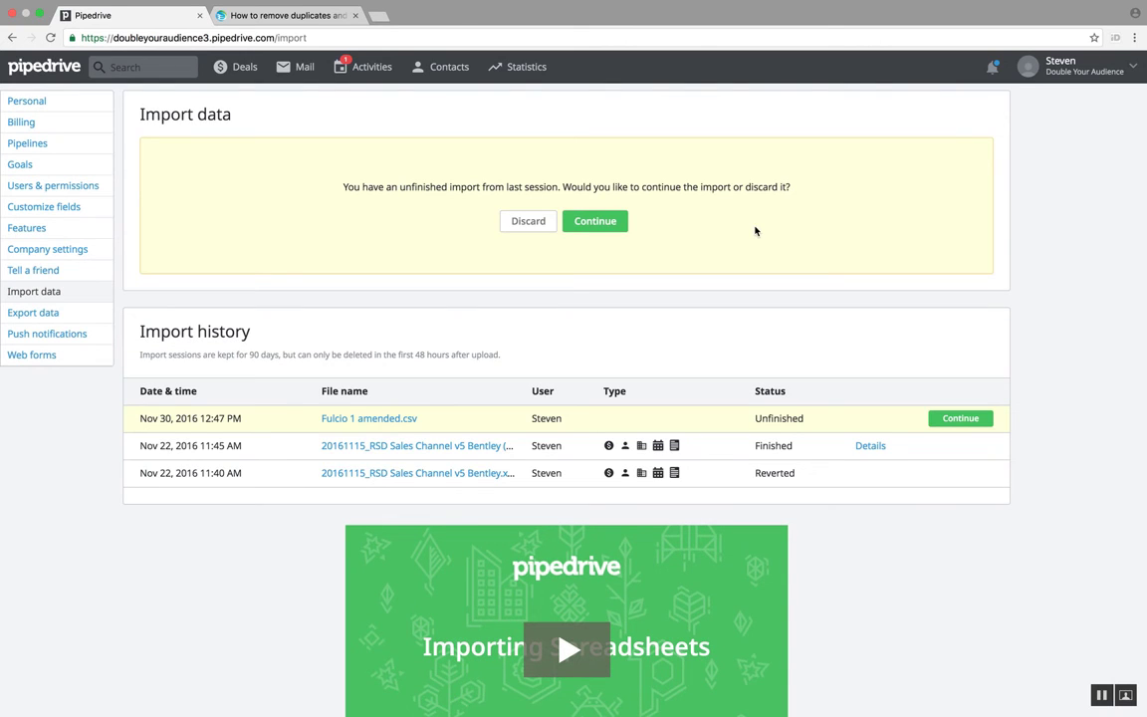
Step: Discard the unfinished import and upload the DuplicateFix file from the Documents folder as a new import
click(539, 224)
click(758, 177)
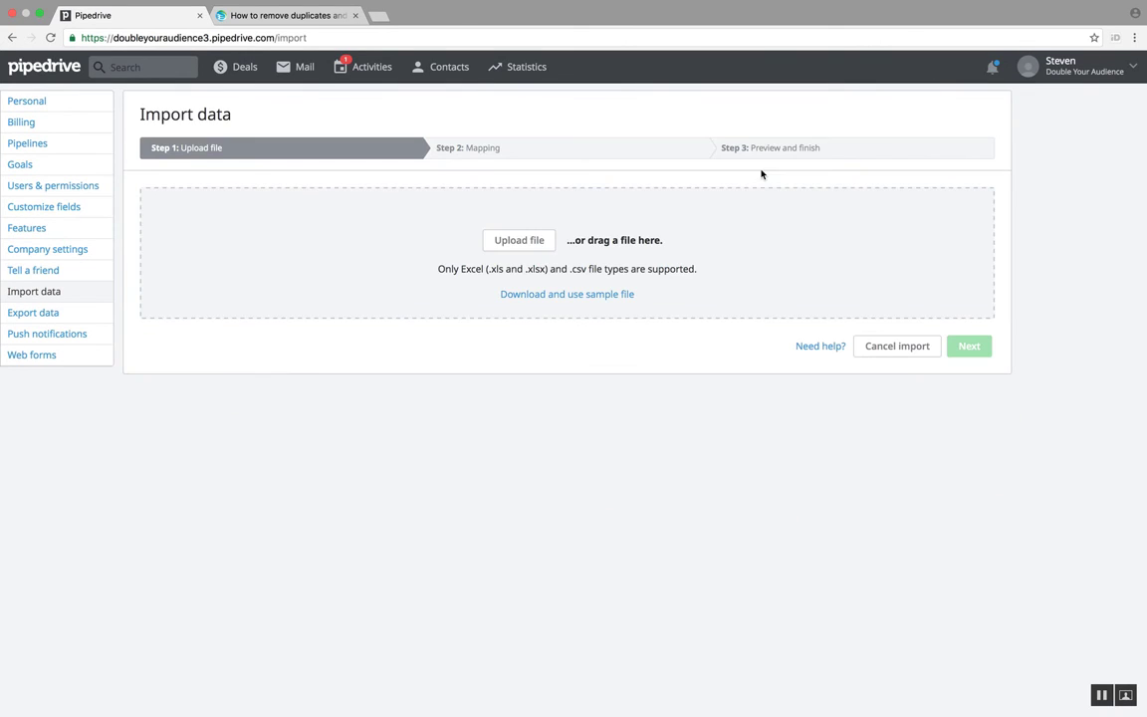
click(546, 246)
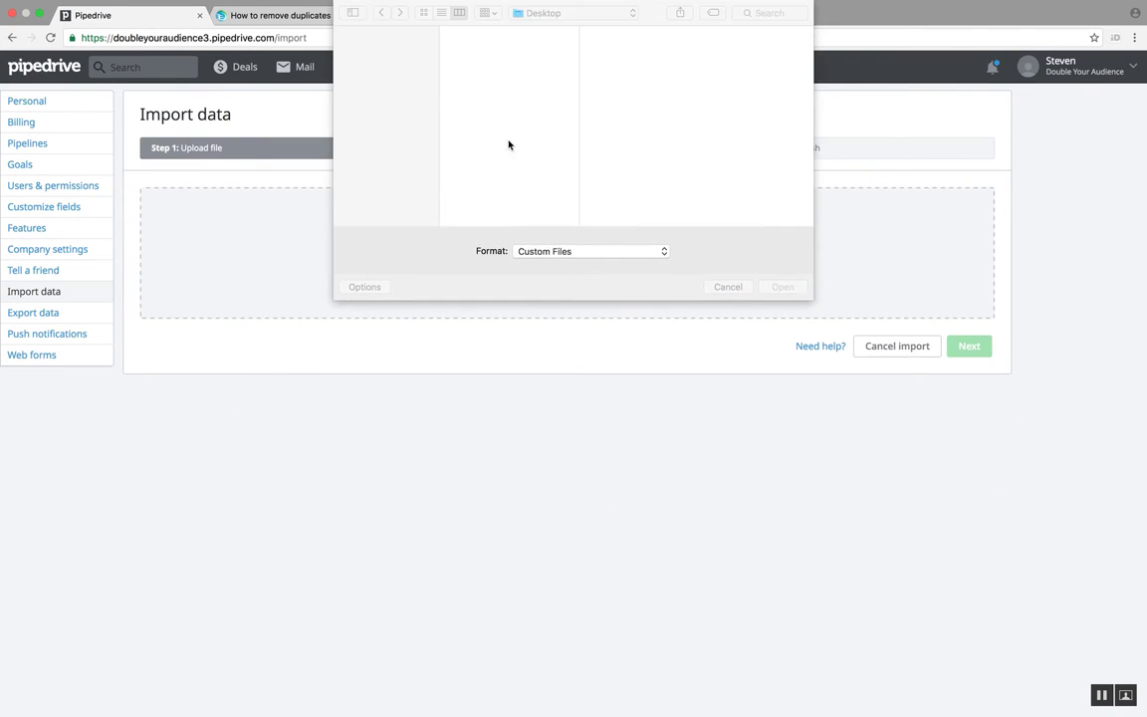
click(383, 107)
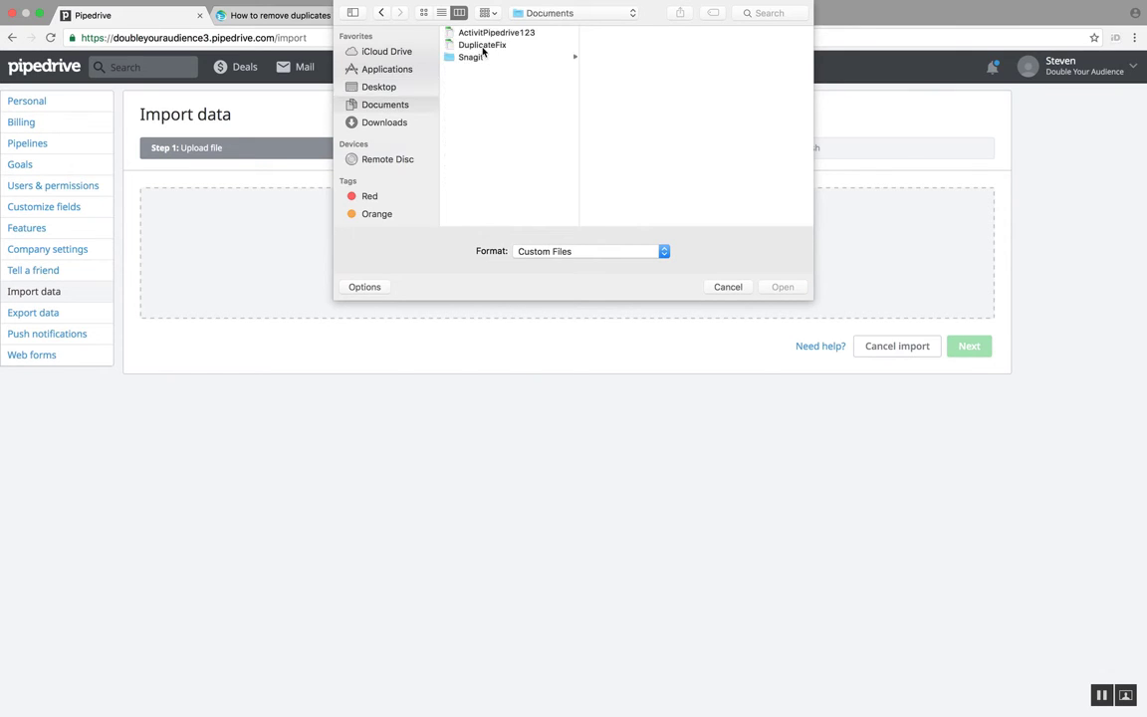
click(471, 57)
double_click(480, 45)
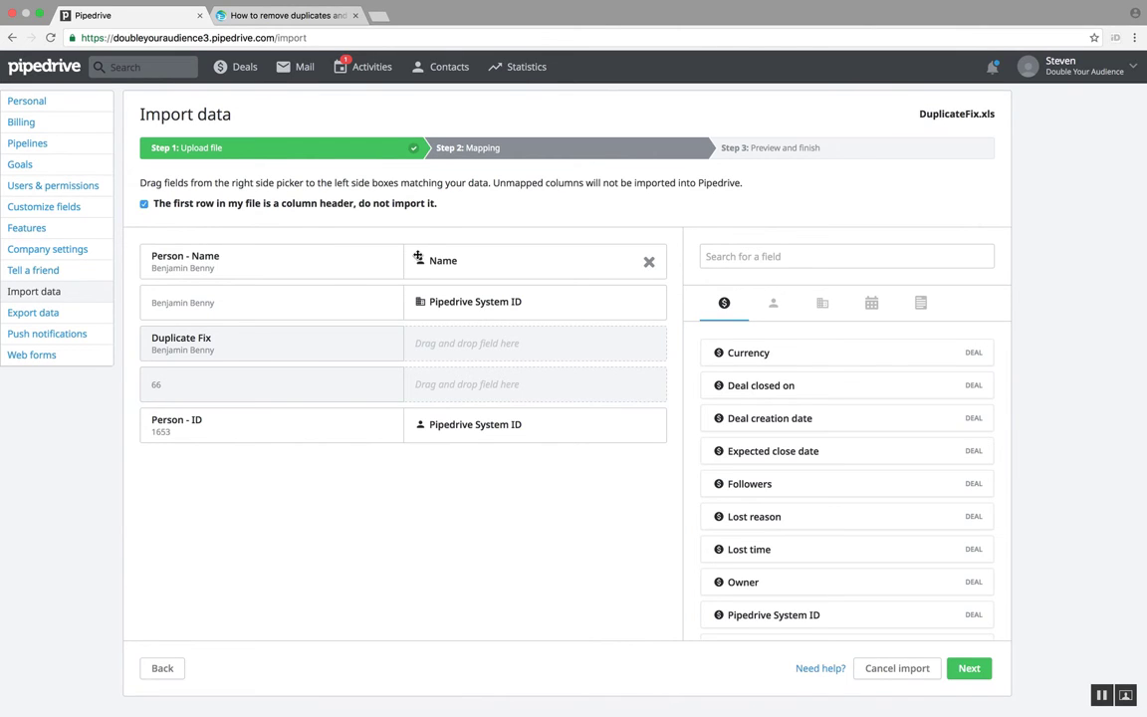
Step: Move the Name mapping from Person - Name to the Duplicate Fix column and remove the organization's Pipedrive System ID mapping from the unnamed column
mouse_move(477, 426)
drag(486, 268, 492, 341)
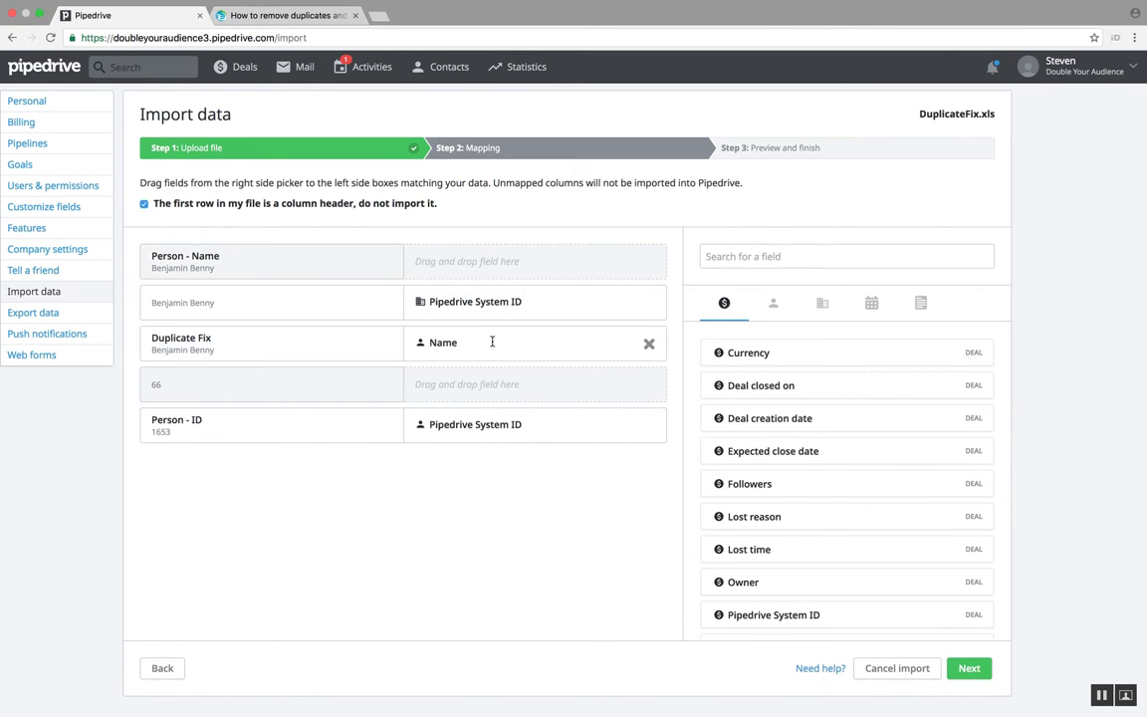
mouse_move(468, 302)
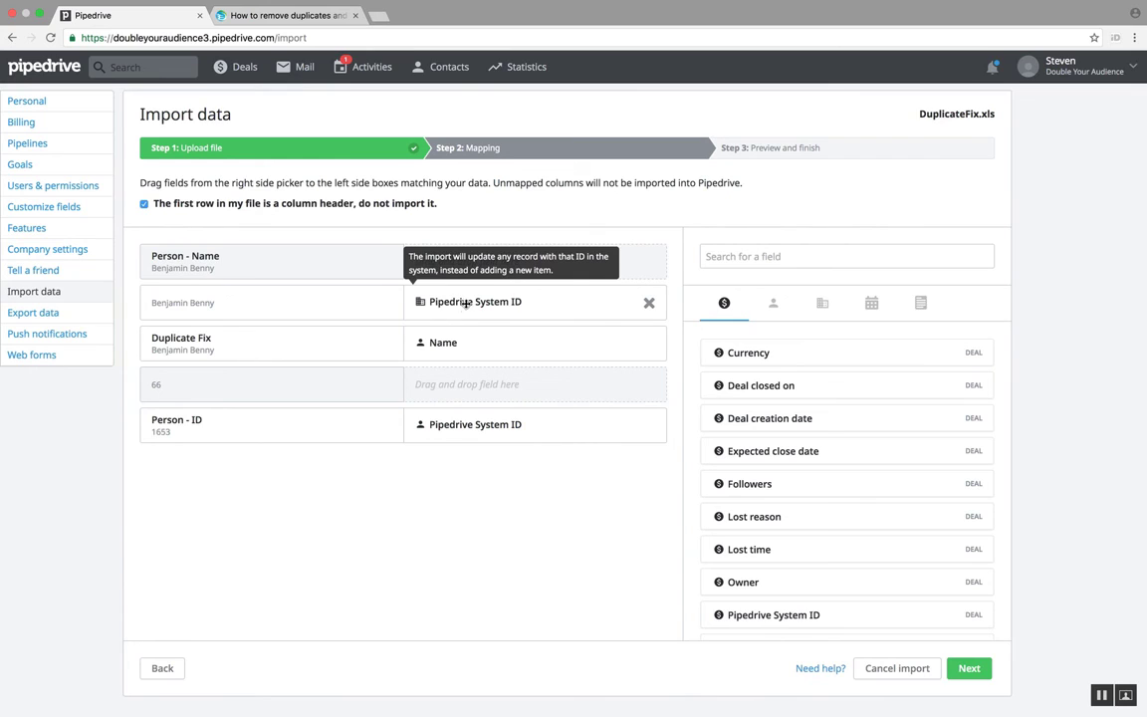
click(649, 304)
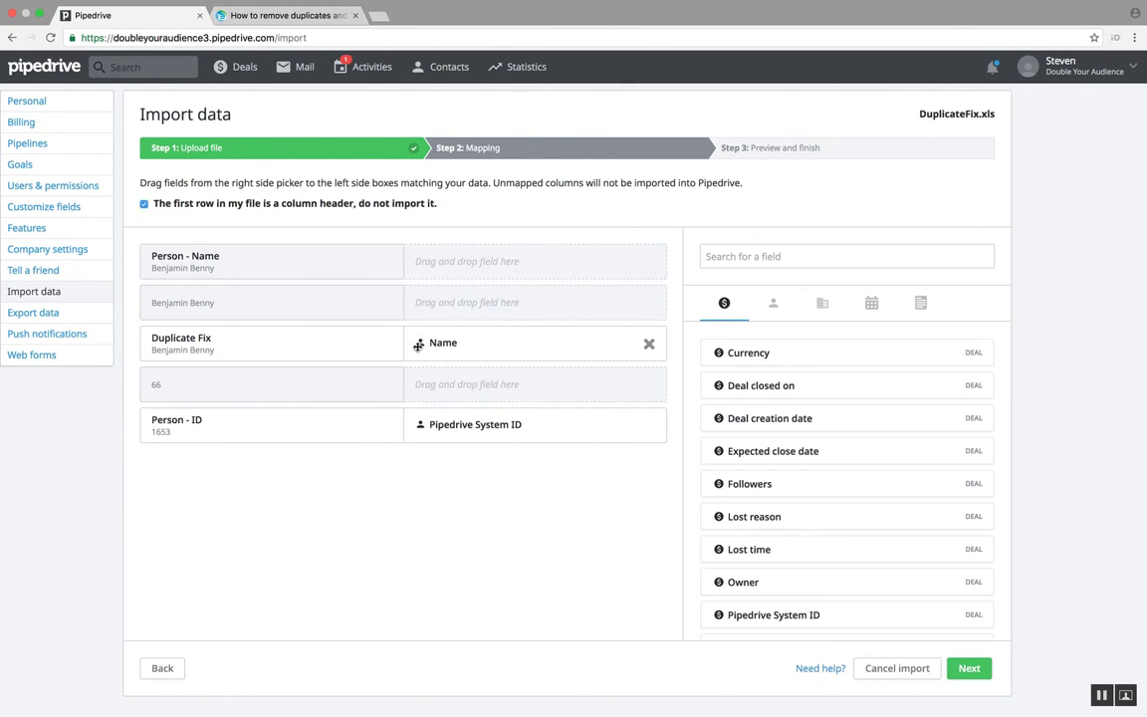
Step: Complete the import with this mapping and open the People contact list
click(970, 669)
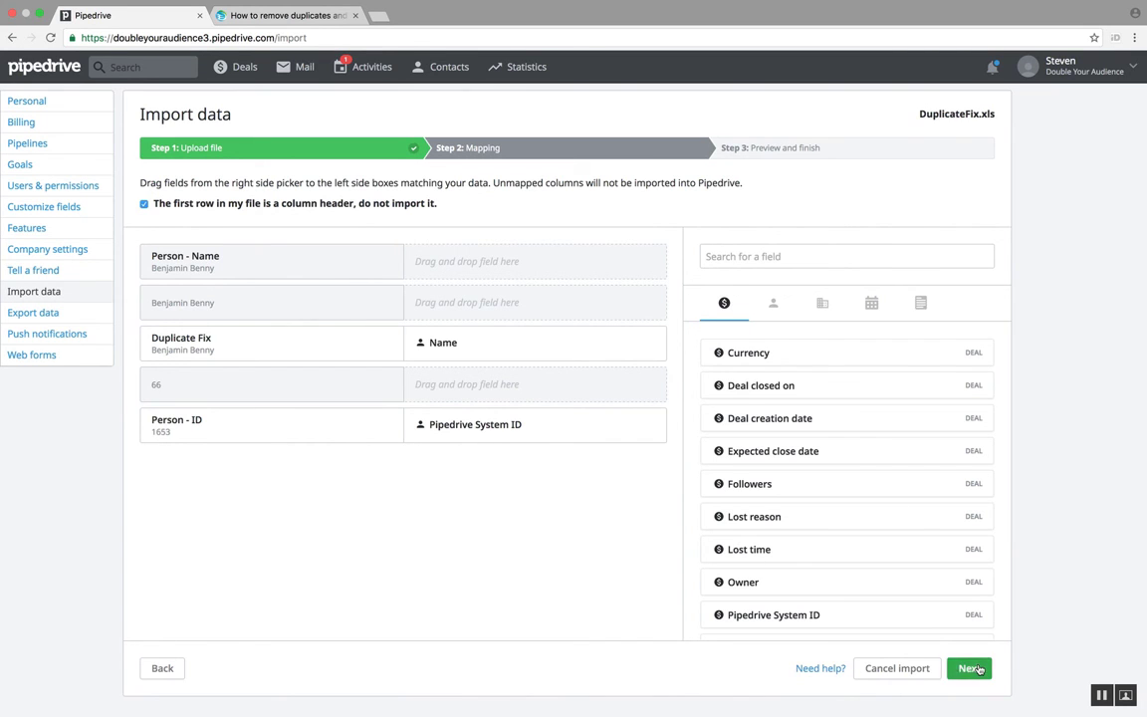
click(948, 691)
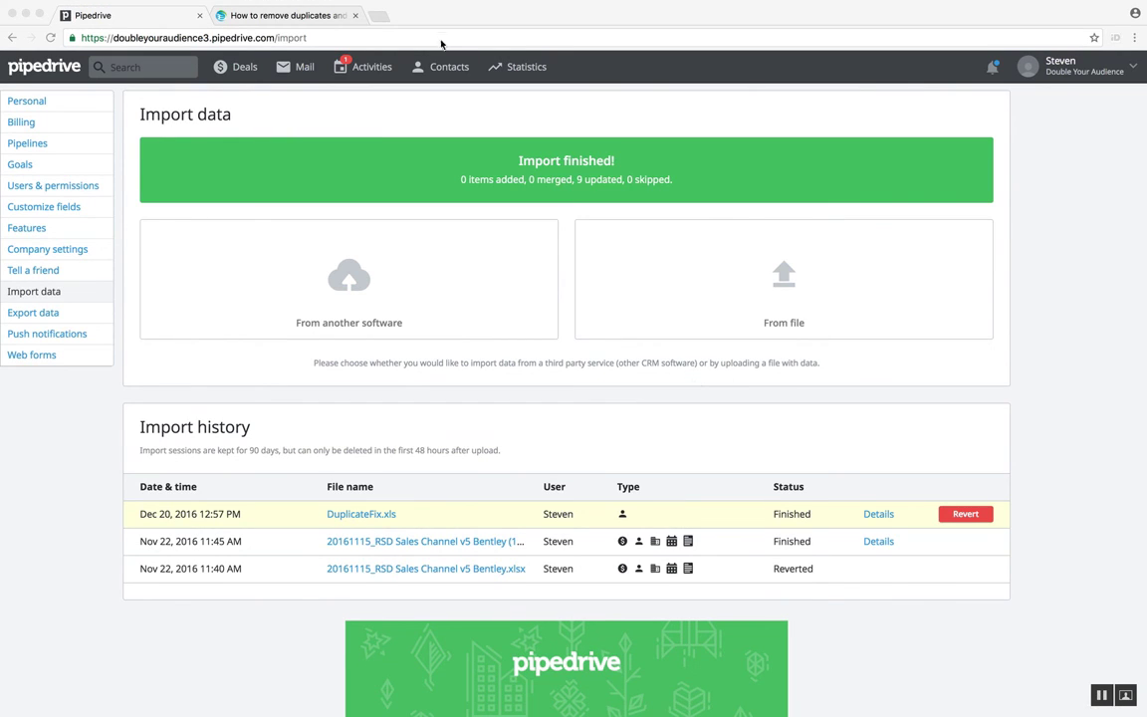
click(443, 70)
click(445, 102)
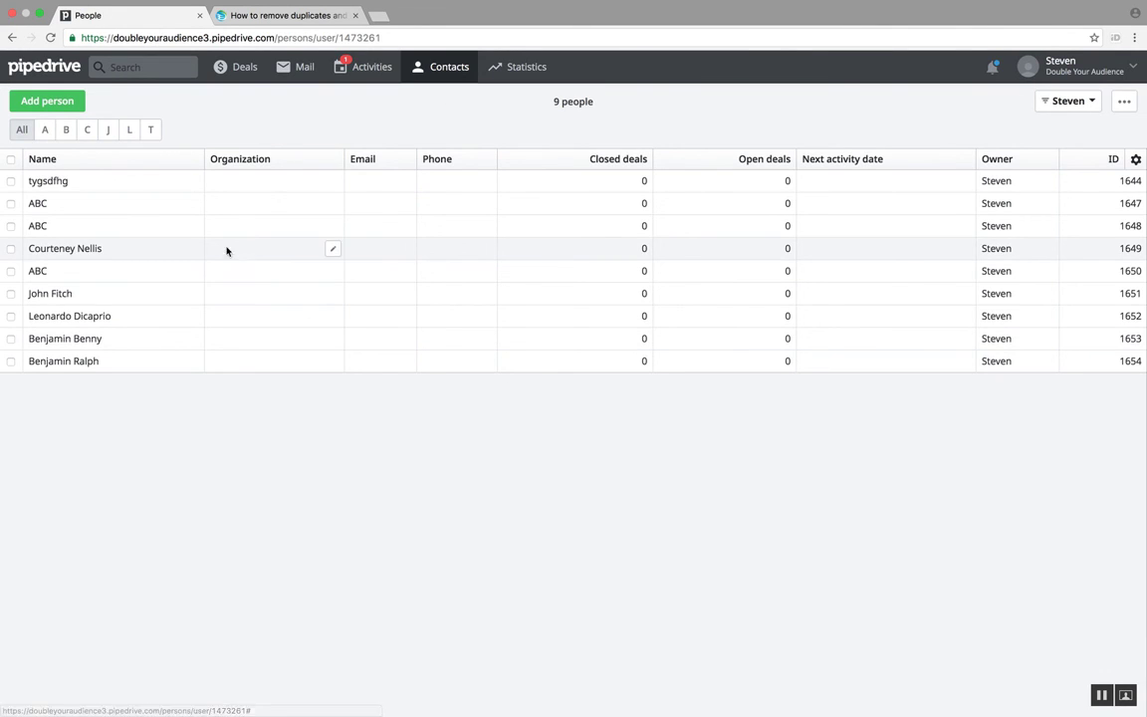
Step: Create and save a new people filter with the condition Person Name is ABC
click(1092, 102)
click(932, 394)
click(351, 123)
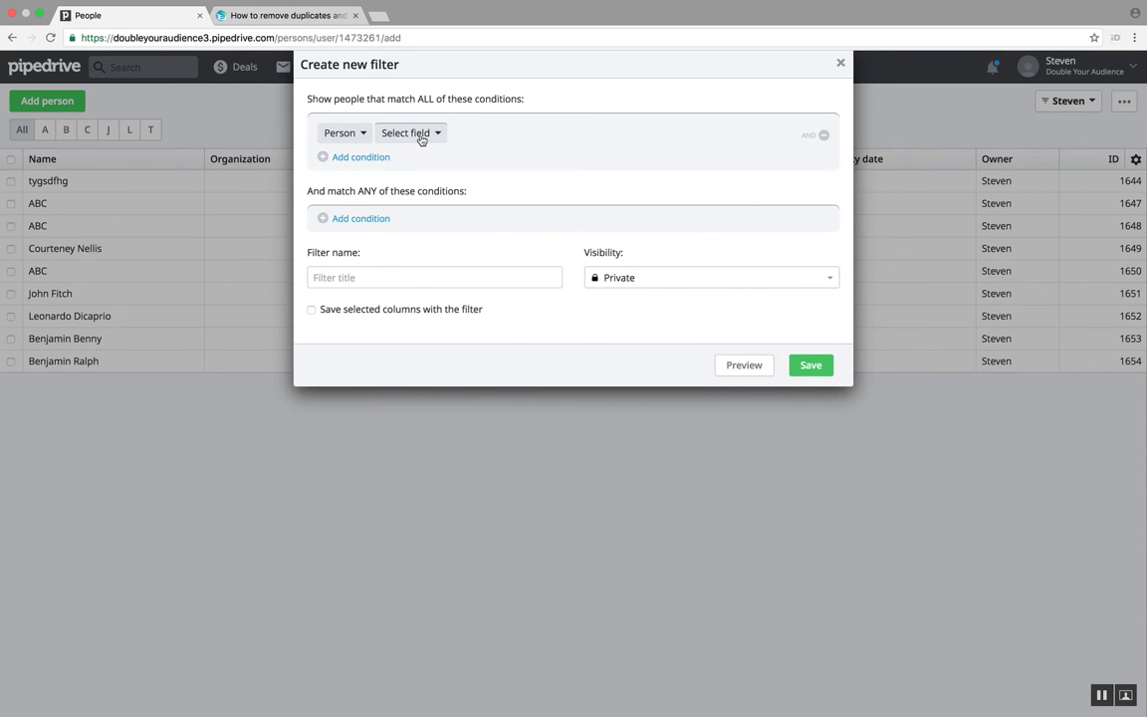
click(421, 139)
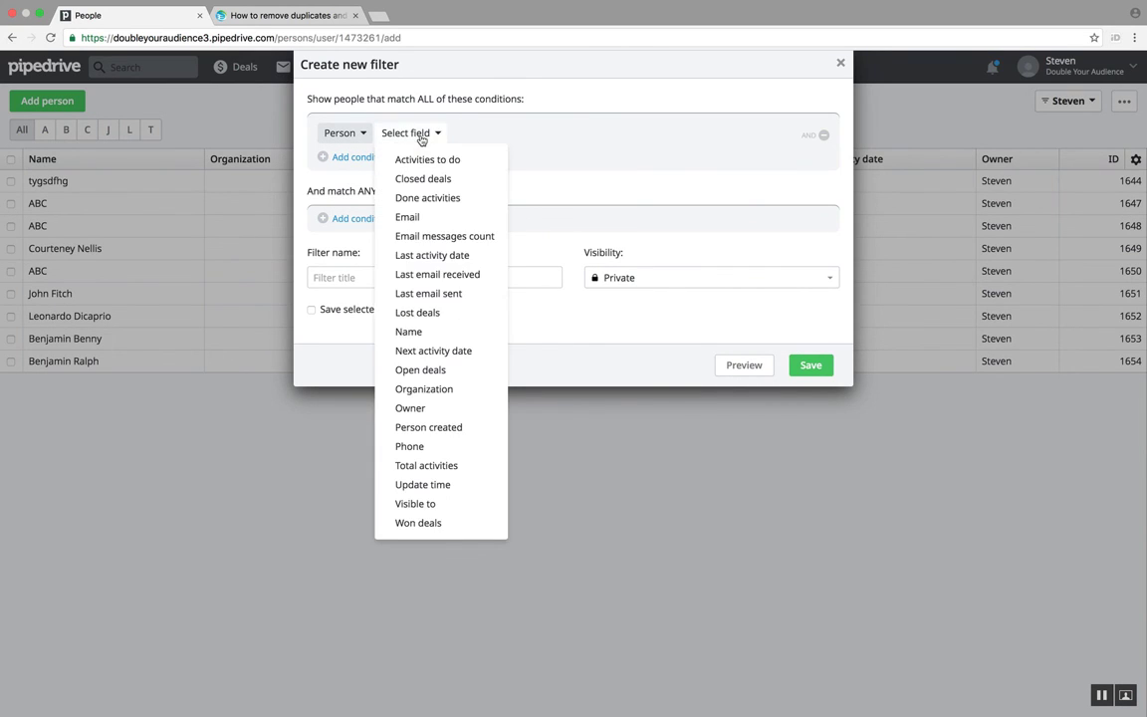
click(422, 328)
click(495, 135)
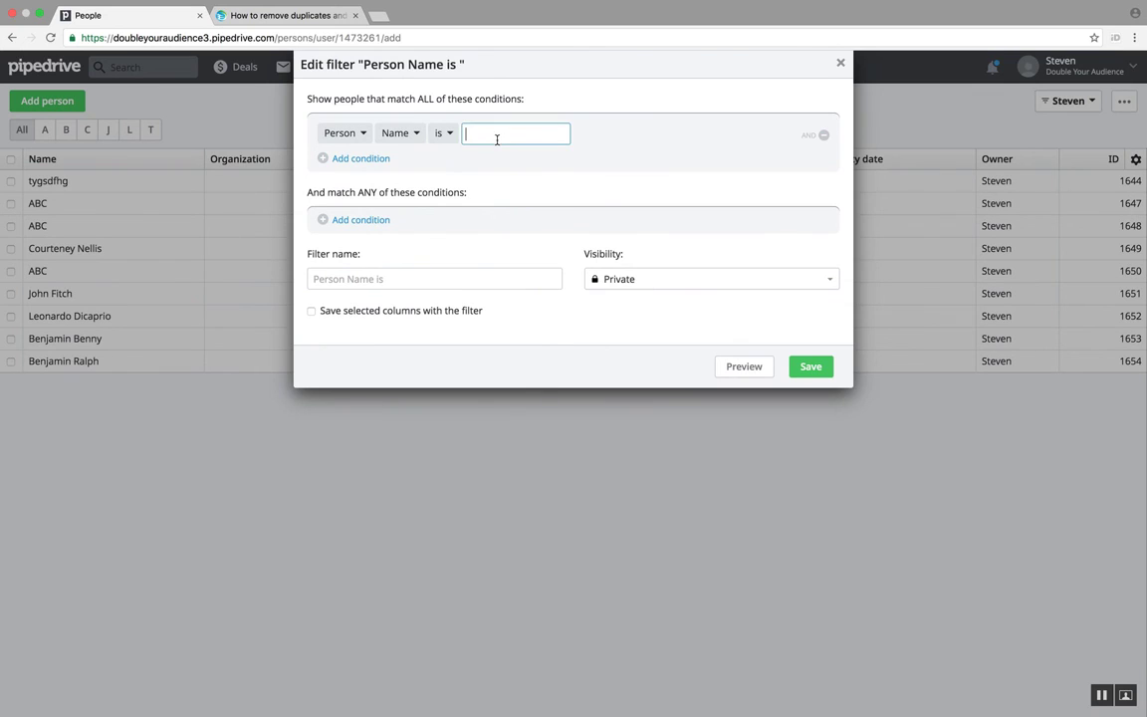
text(ABC)
click(810, 366)
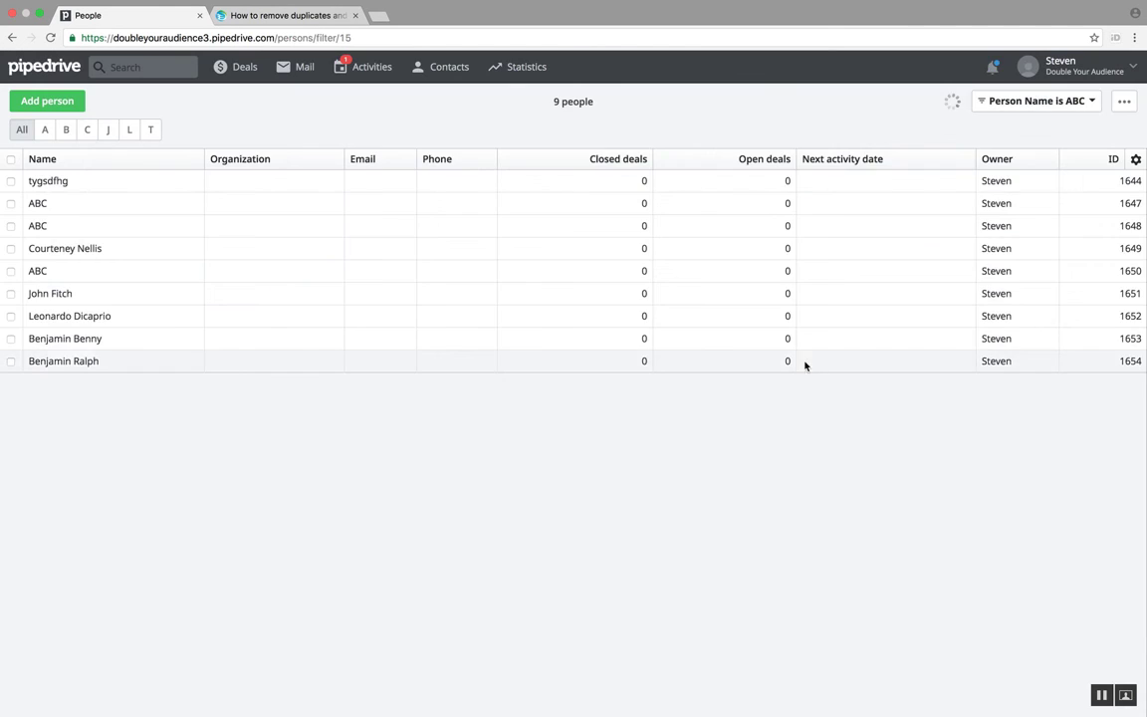
Step: Delete all the people listed by the Person Name is ABC filter
click(11, 160)
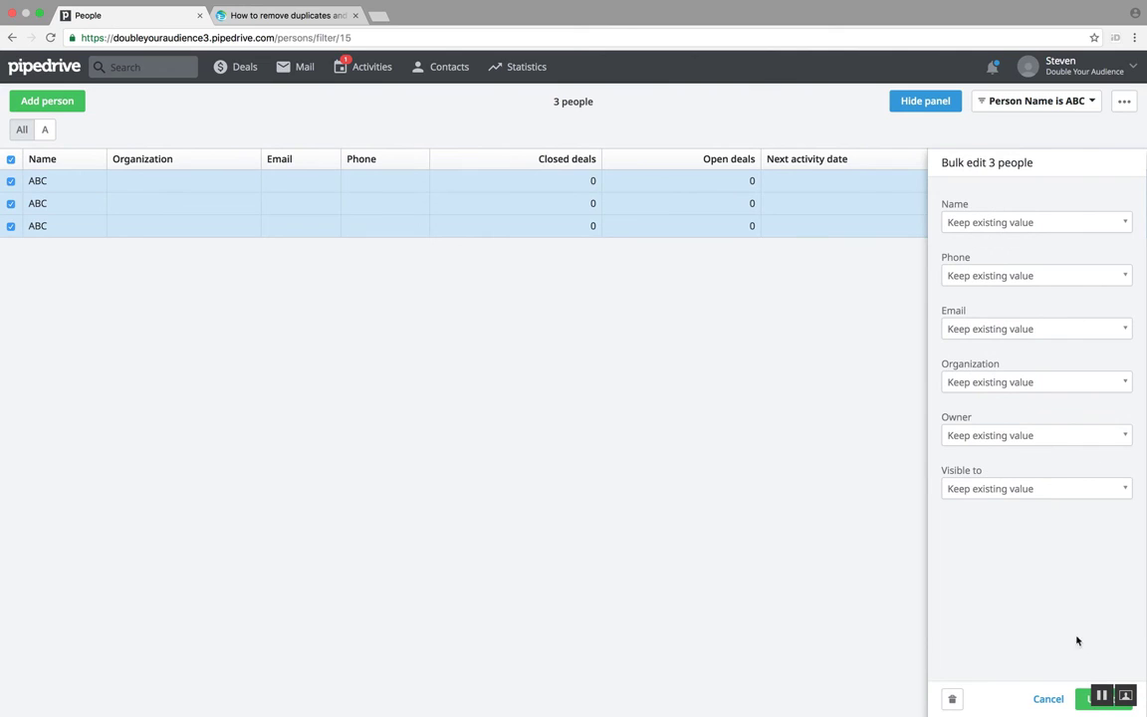
click(951, 697)
click(676, 229)
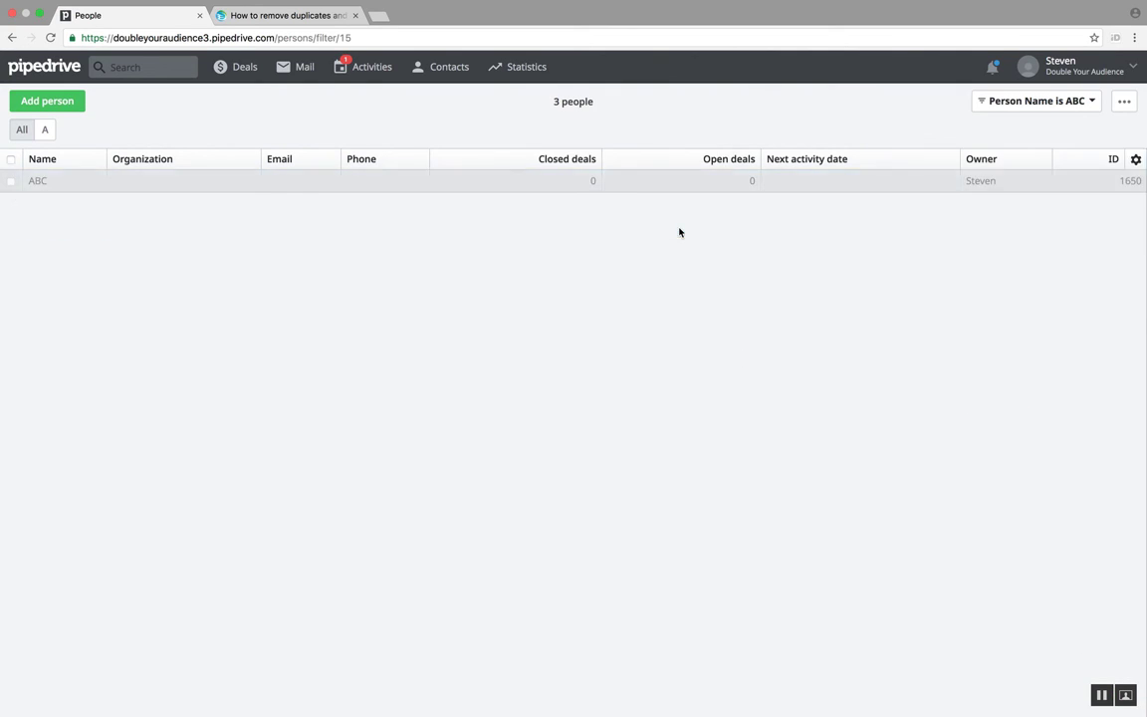